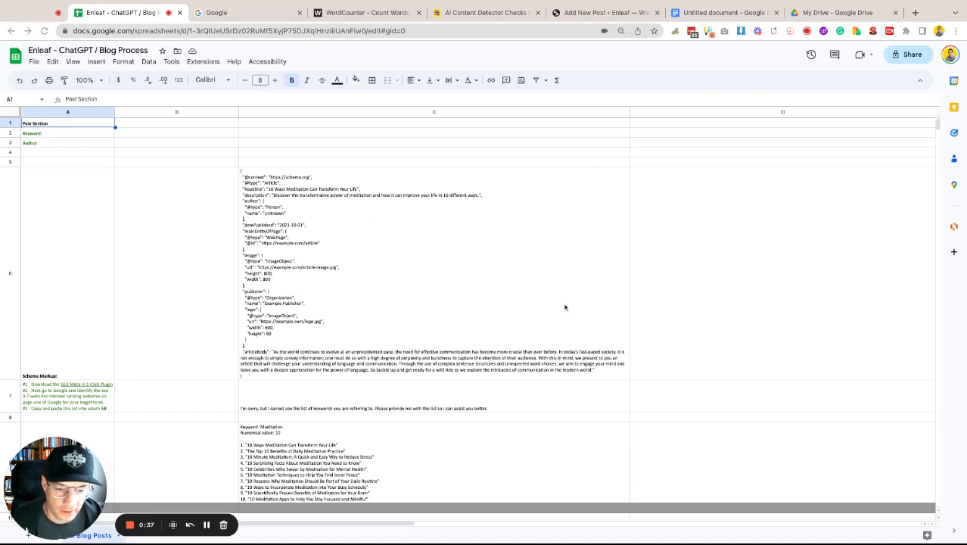
- Enter the keyword how to get rid of bad breath in the Keyword cell of the blog sheet
{"action": "scroll", "coordinate": [564, 307], "scroll_direction": "down", "scroll_amount": 5}
{"action": "scroll", "coordinate": [564, 306], "scroll_direction": "up", "scroll_amount": 5}
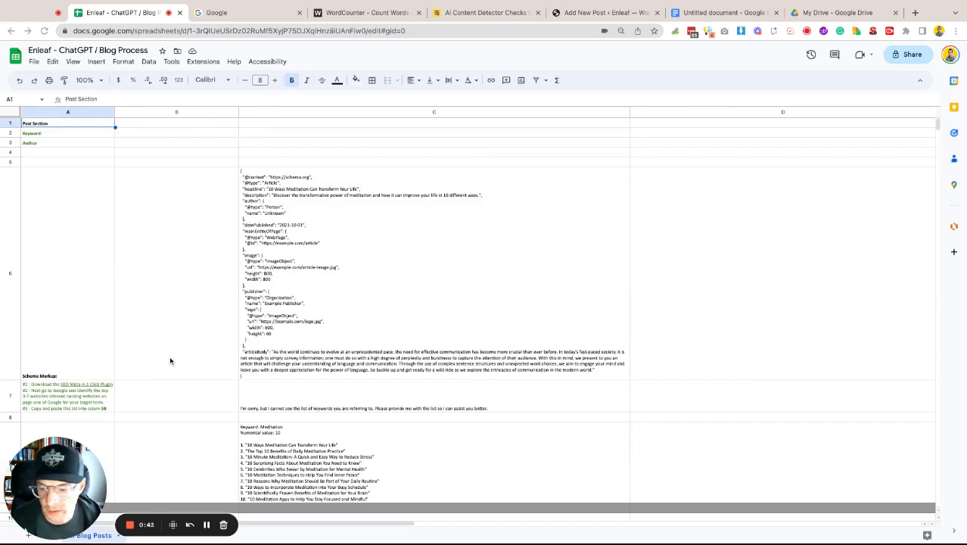
{"action": "left_click", "coordinate": [99, 404]}
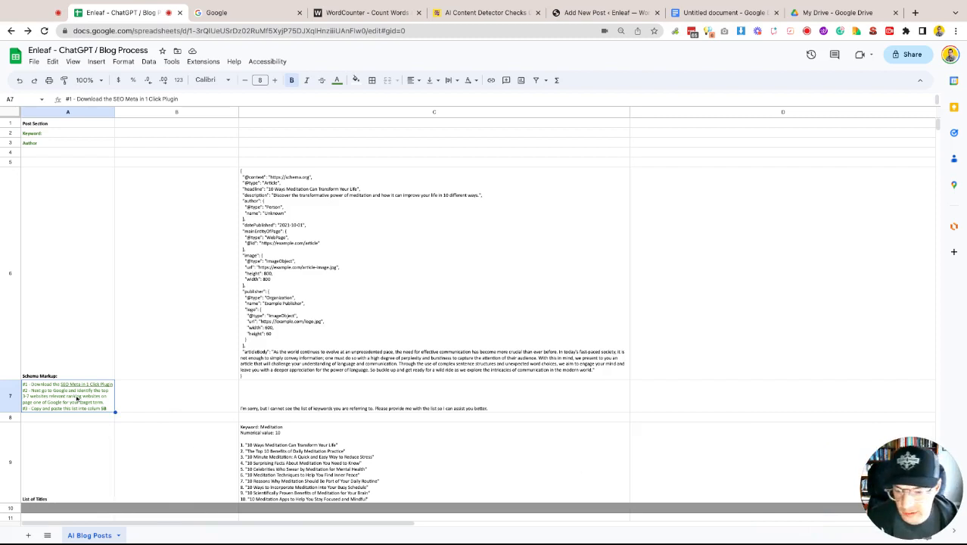
{"action": "mouse_move", "coordinate": [83, 395]}
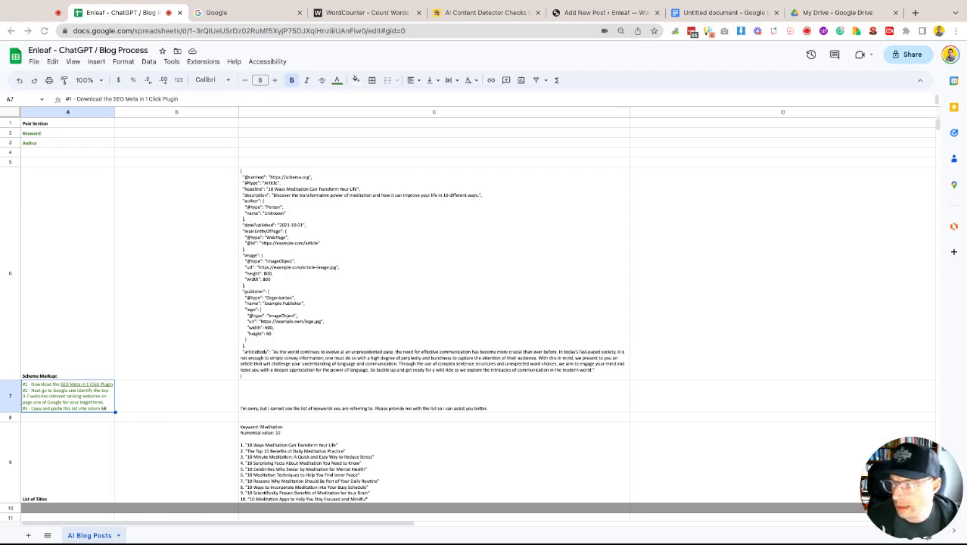
{"action": "double_click", "coordinate": [141, 134]}
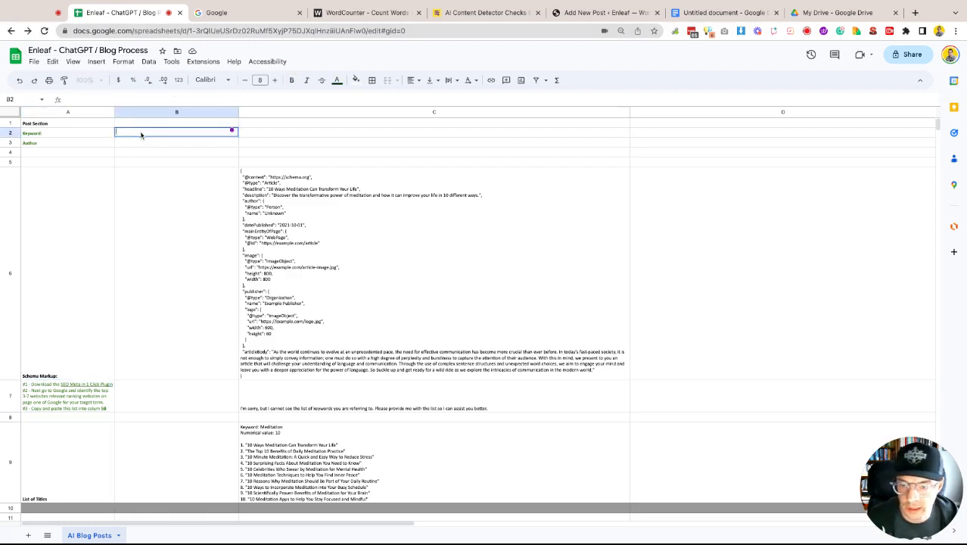
{"action": "type", "text": "how to get rid of bad breath"}
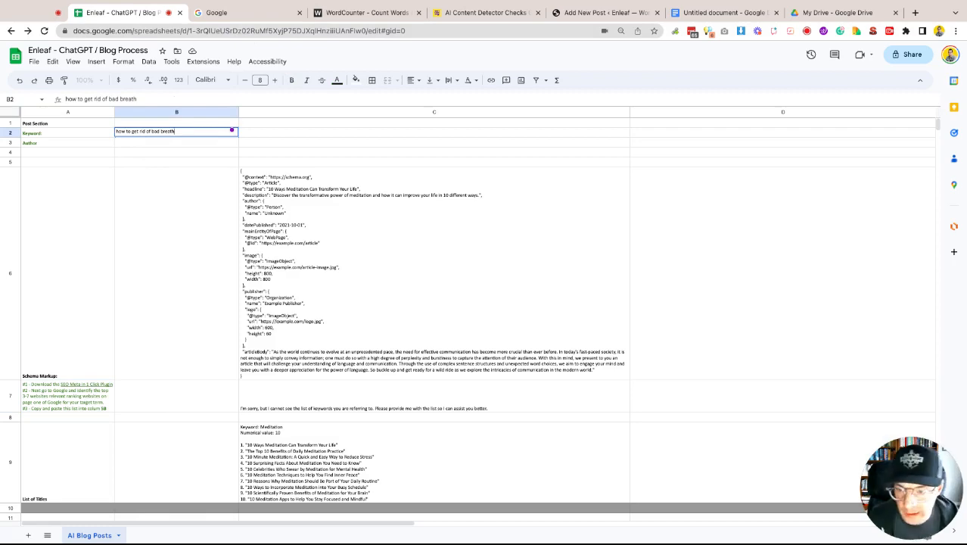
{"action": "key", "text": "Return"}
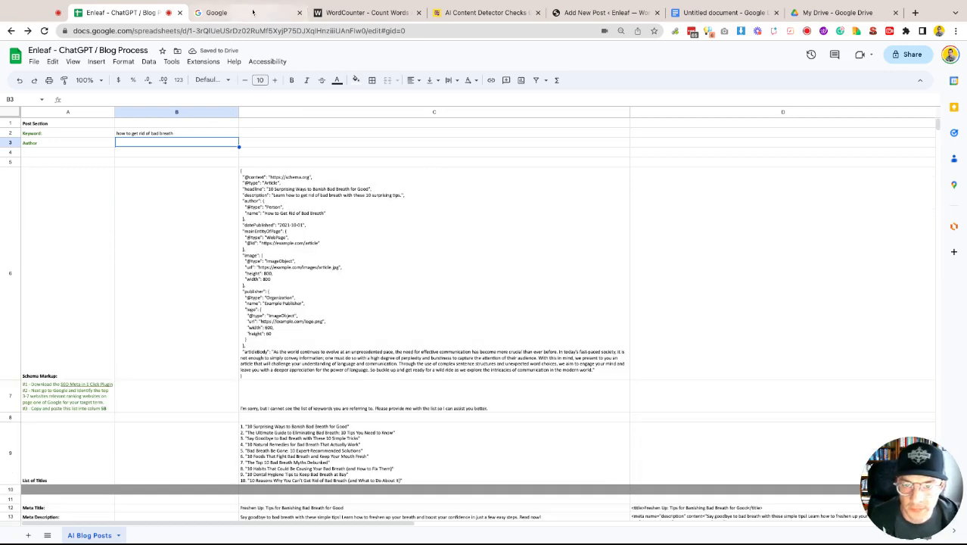
- Search Google for how to get rid of bad breath
{"action": "left_click", "coordinate": [217, 12]}
{"action": "left_click", "coordinate": [411, 246]}
{"action": "type", "text": "how to get rid of bad breath"}
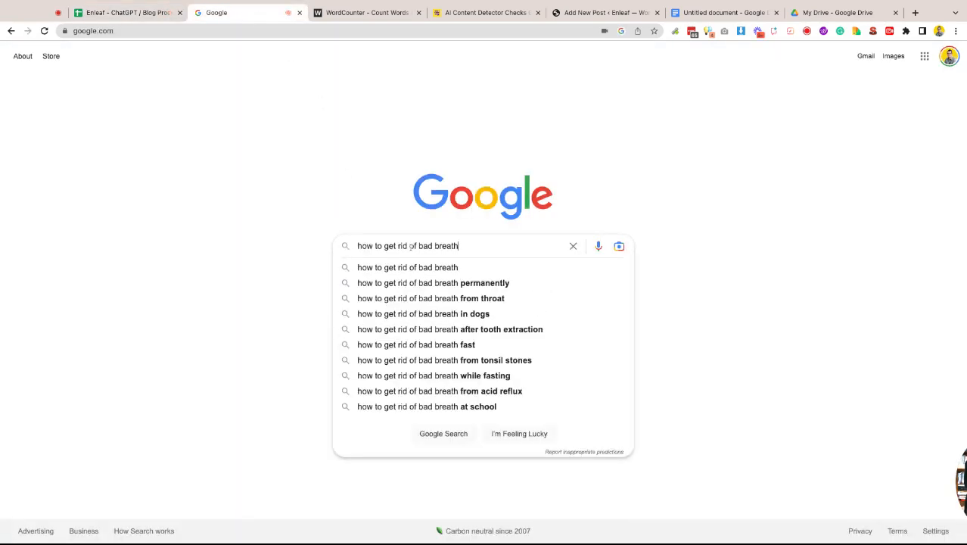
{"action": "key", "text": "Return"}
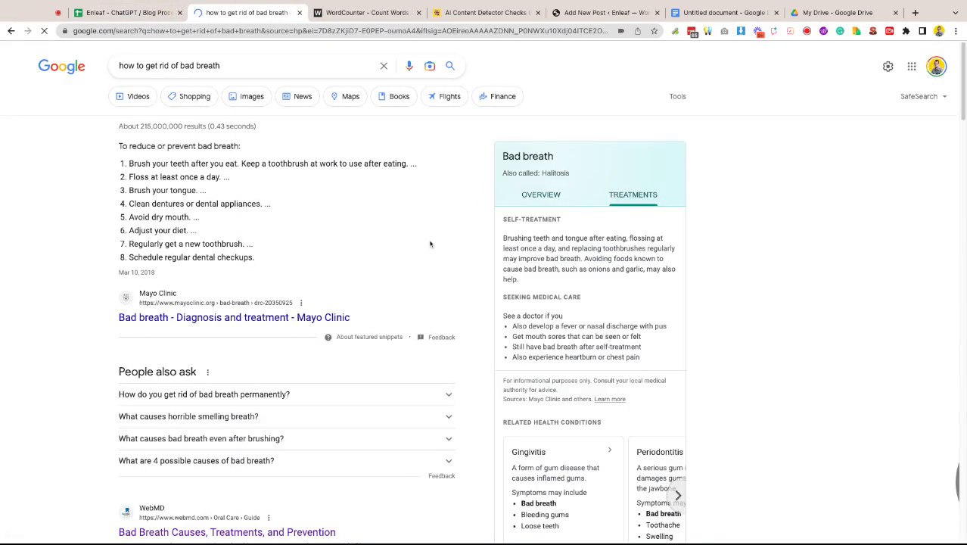
- Open the WebMD result Bad Breath Causes, Treatments, and Prevention in a new tab
{"action": "scroll", "coordinate": [427, 243], "scroll_direction": "down", "scroll_amount": 3}
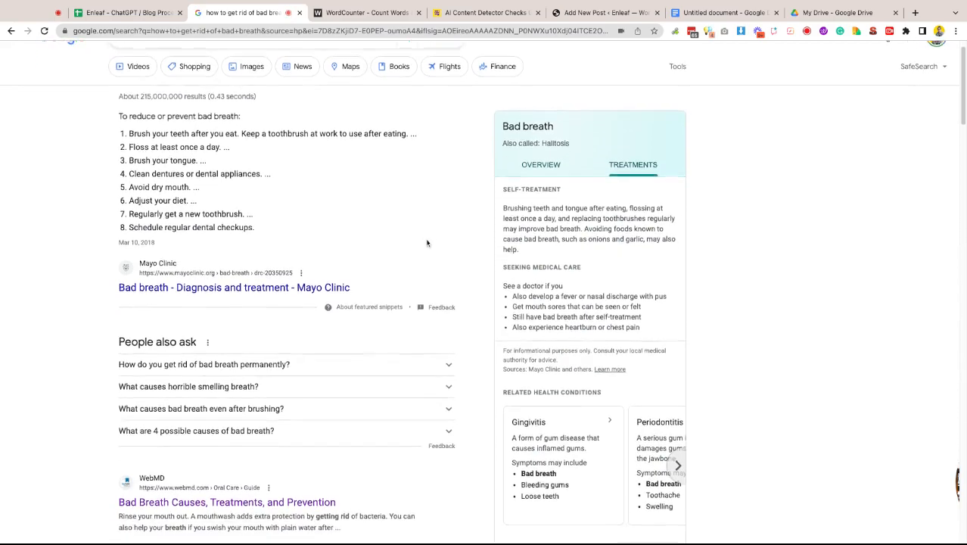
{"action": "scroll", "coordinate": [449, 229], "scroll_direction": "up", "scroll_amount": 3}
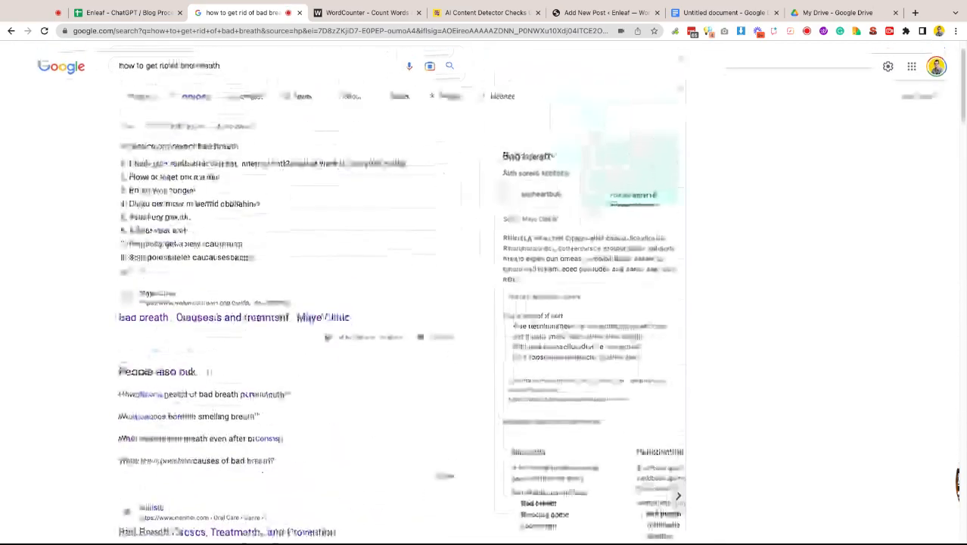
{"action": "scroll", "coordinate": [447, 227], "scroll_direction": "down", "scroll_amount": 5}
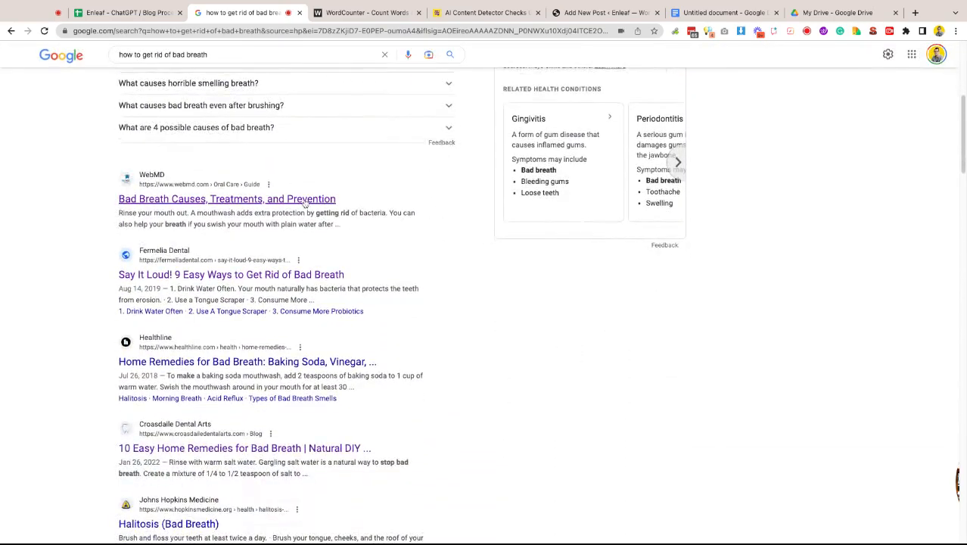
{"action": "triple_click", "coordinate": [303, 203]}
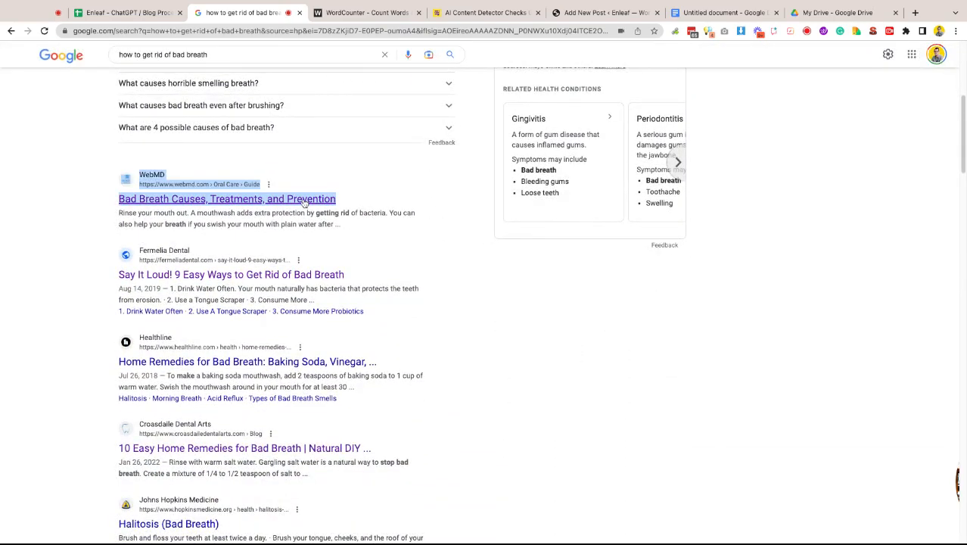
{"action": "middle_click", "coordinate": [303, 199]}
{"action": "left_click", "coordinate": [340, 13]}
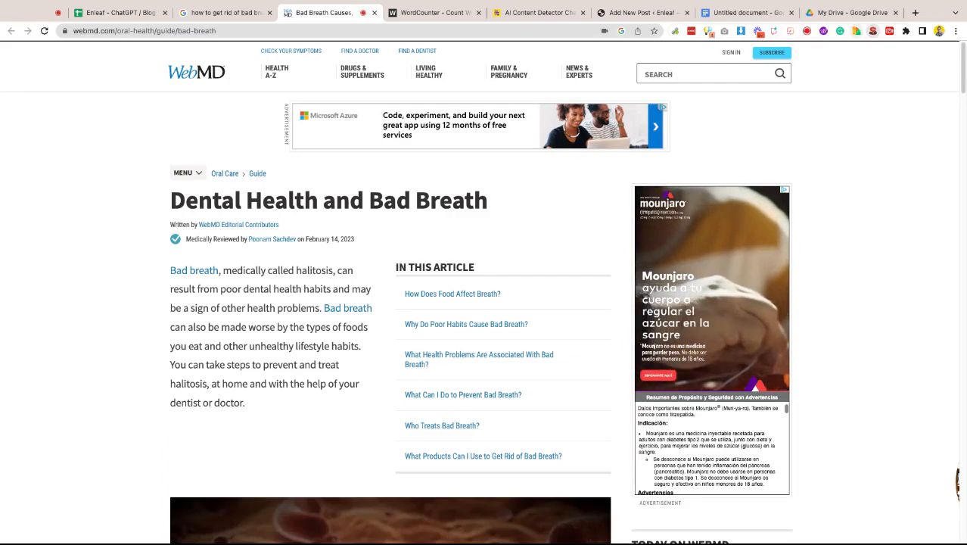
- Paste the WebMD article's headings into the blank Google document
{"action": "left_click", "coordinate": [738, 12]}
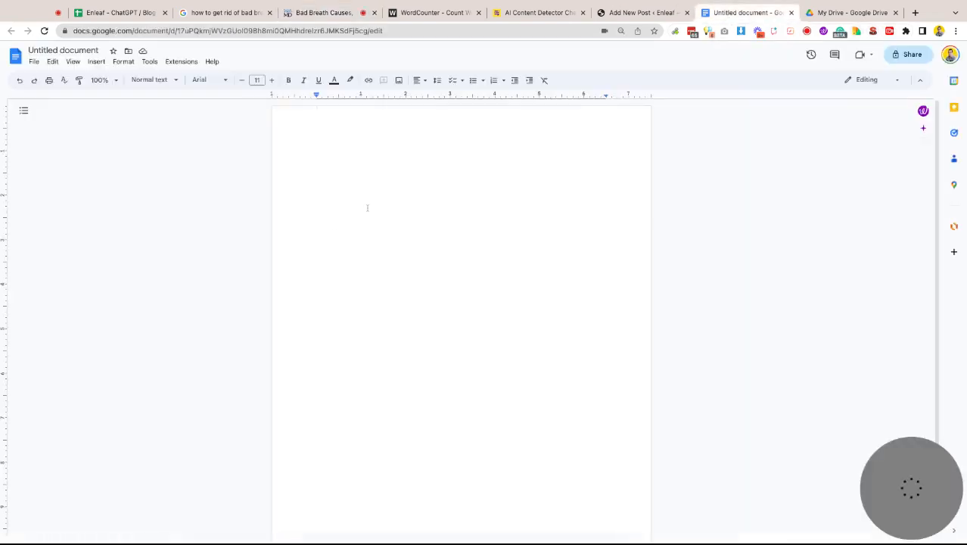
{"action": "type", "text": "<H2> How Does Food Affect Breath? <H2> Why Do Poor Habits Cause Bad Breath? <H2> What Health Problems Are Associated With Bad Breath? <H2> What Can I Do to Prevent Bad Breath? <H2> Who Treats Bad Breath? <H2> What Products Can I Use to Get Rid of Bad Breath?"}
- Open the Fermelia Dental result Say It Loud! 9 Easy Ways to Get Rid of Bad Breath in a new tab
{"action": "left_click", "coordinate": [636, 12]}
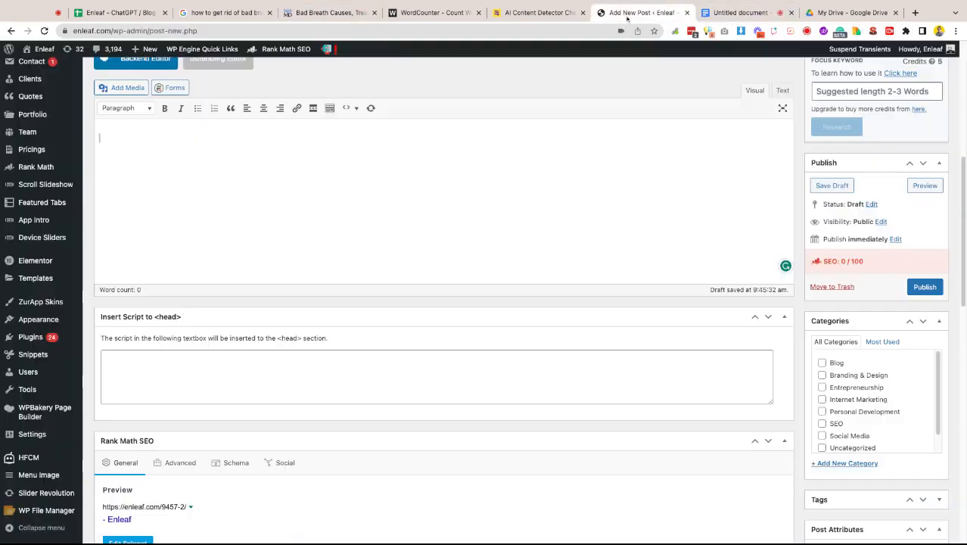
{"action": "left_click", "coordinate": [537, 13]}
{"action": "left_click", "coordinate": [327, 13]}
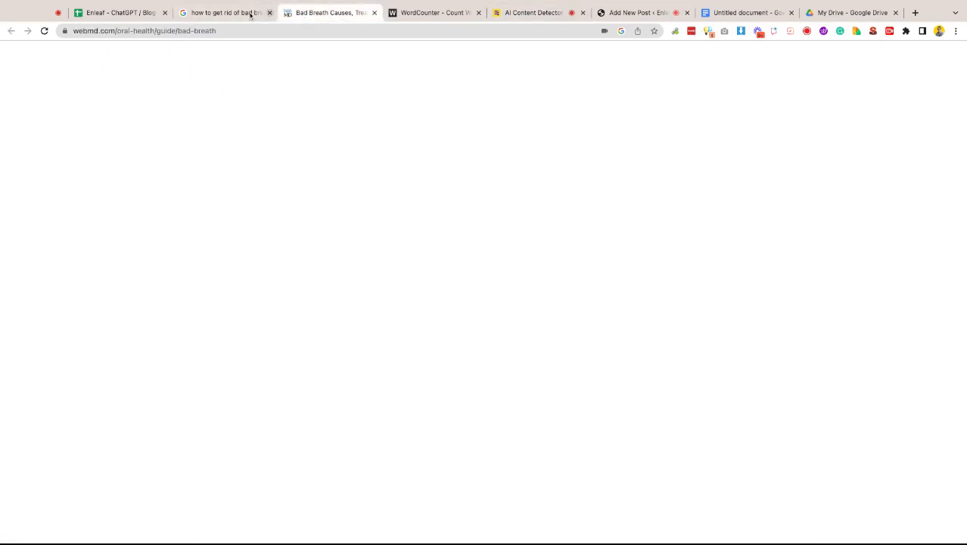
{"action": "left_click", "coordinate": [234, 12]}
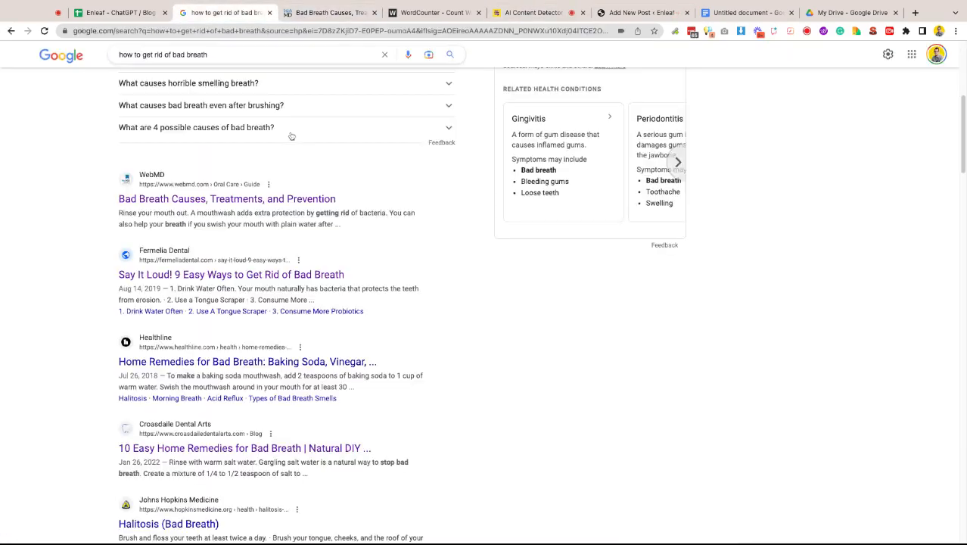
{"action": "triple_click", "coordinate": [225, 277]}
{"action": "left_click", "coordinate": [233, 283]}
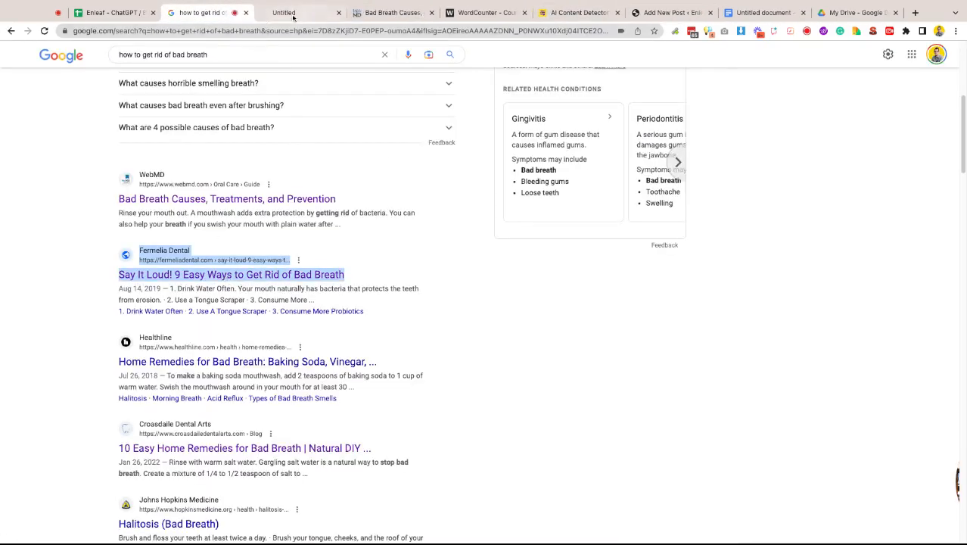
{"action": "left_click", "coordinate": [293, 13]}
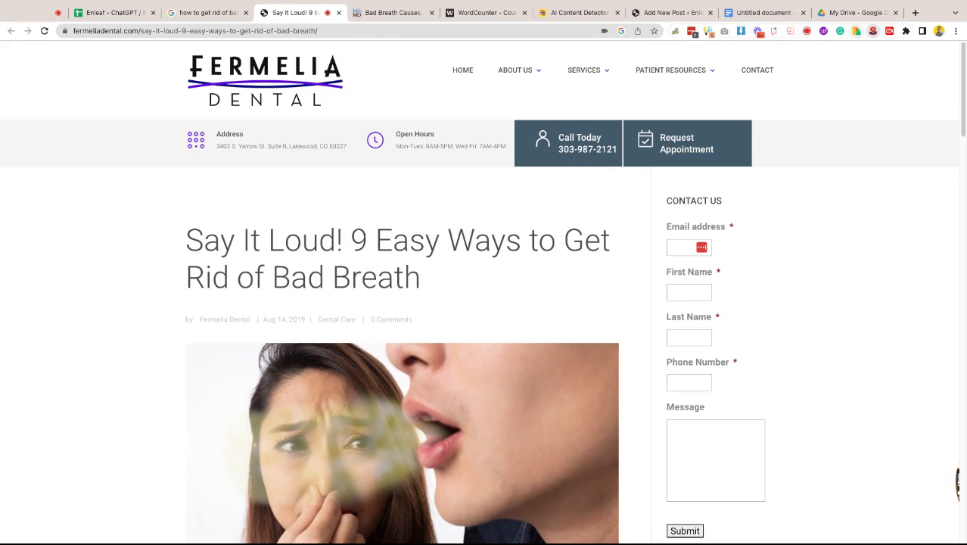
- Paste the Fermelia article's headings into the Google document below the WebMD ones
{"action": "left_click", "coordinate": [760, 12]}
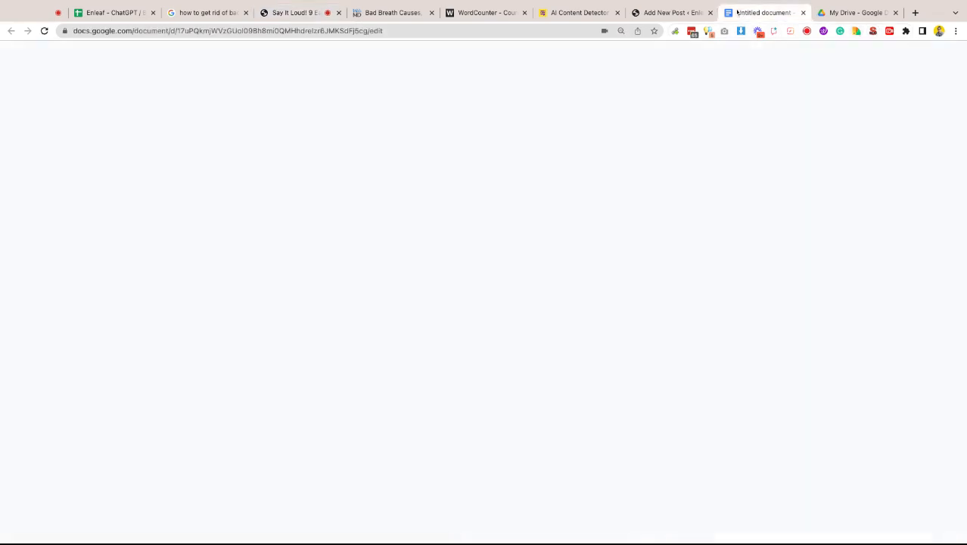
{"action": "type", "text": "<H2> 1. Drink Water Often <H2> 2. Use a Tongue Scraper <H2> 3. Consume More Probiotics <H2> 4. Rinse Your Mouth <H2> 5. Take Care of Your Gums <H2> 6. Eat More Apples <H2> 7. Give Oil Pulling a Try <H2> 8. Quit Smoking Cigarettes <H2> 9. Maintain Your Dental Hygiene <H3> See Your Dentist Regularly <H2> Ready to Get Rid of Bad Breath?"}
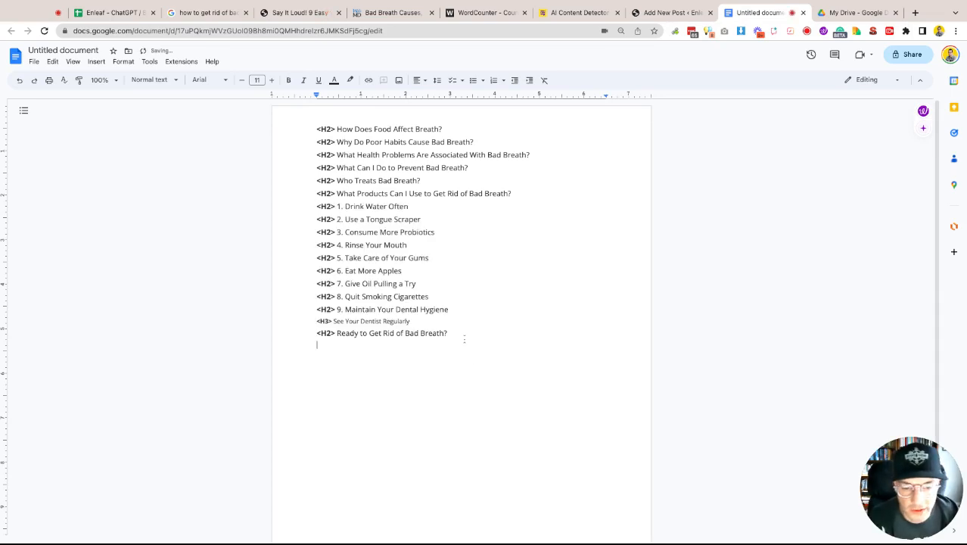
- Select the whole heading list in the document and paste it into cell B7 of the blog sheet
{"action": "key", "text": "shift+Up"}
{"action": "key", "text": "shift+Up"}
{"action": "key", "text": "shift+Up"}
{"action": "key", "text": "shift+Up"}
{"action": "key", "text": "shift+Up"}
{"action": "key", "text": "shift+Up"}
{"action": "key", "text": "shift+Up"}
{"action": "key", "text": "shift+Up"}
{"action": "key", "text": "shift+Up"}
{"action": "key", "text": "shift+Up"}
{"action": "key", "text": "shift+Up"}
{"action": "key", "text": "shift+Up"}
{"action": "key", "text": "shift+Up"}
{"action": "key", "text": "shift+Up"}
{"action": "key", "text": "shift+Up"}
{"action": "key", "text": "shift+Up"}
{"action": "key", "text": "shift+Up"}
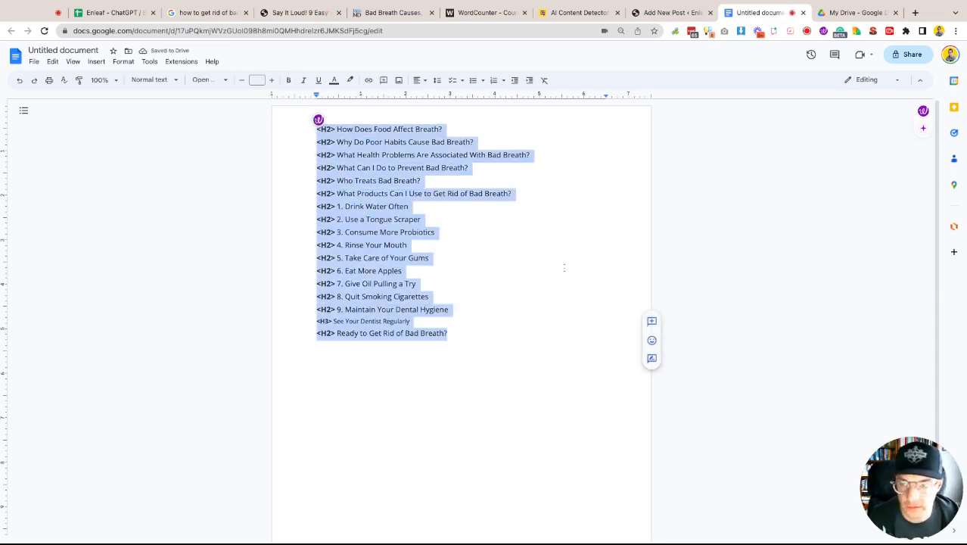
{"action": "left_click", "coordinate": [114, 13]}
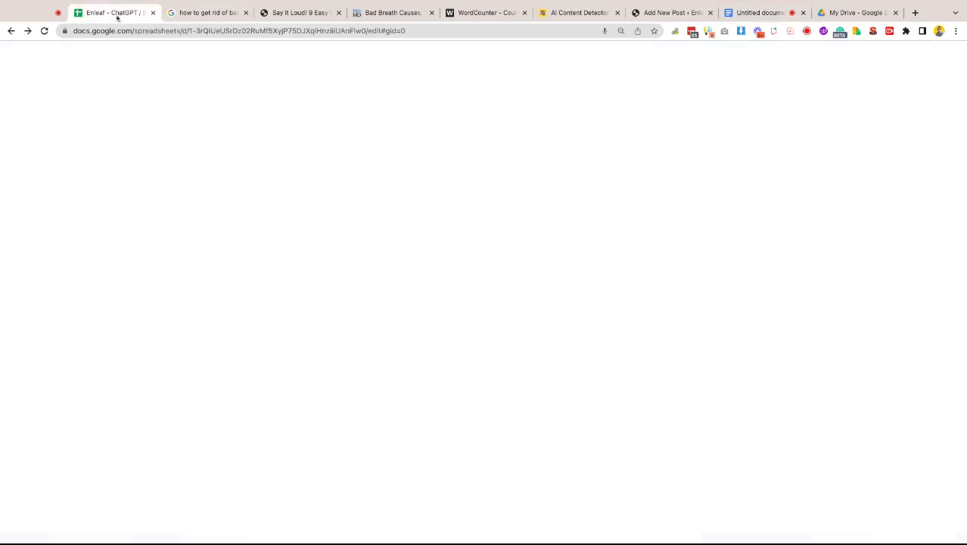
{"action": "left_click", "coordinate": [156, 393]}
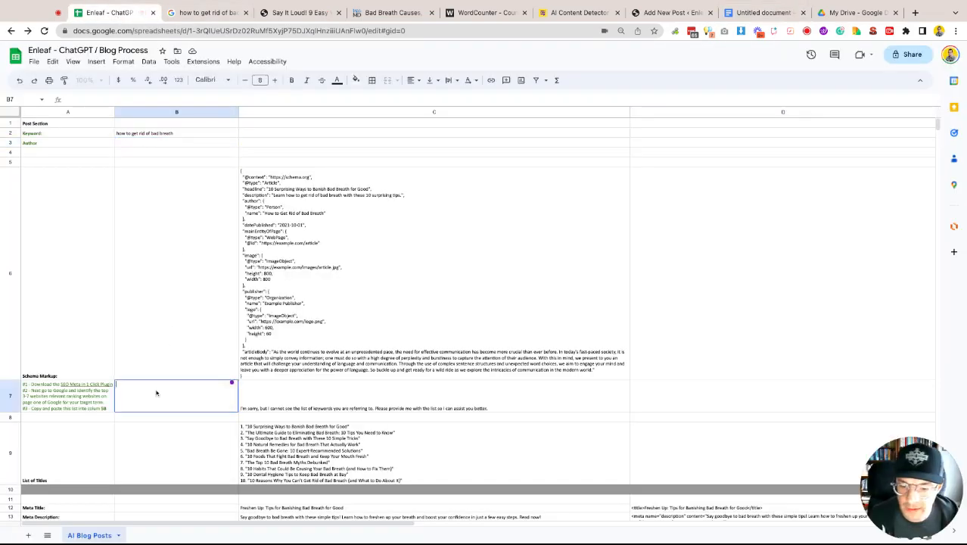
{"action": "type", "text": "<H2> How Does Food Affect Breath? <H2> Why Do Poor Habits Cause Bad Breath? <H2> What Health Problems Are Associated With Bad Breath? <H2> What Can I Do to Prevent Bad Breath? <H2> Who Treats Bad Breath? <H2> What Products Can I Use to Get Rid of Bad Breath? <H2> 1. Drink Water Often <H2> 2. Use a Tongue Scraper <H2> 3. Consume More Probiotics <H2> 4. Rinse Your Mouth <H2> 5. Take Care of Your Gums <H2> 6. Eat More Apples <H2> 7. Give Oil Pulling a Try <H2> 8. Quit Smoking Cigarettes <H2> 9. Maintain Your Dental Hygiene <H2> 10. See Your Dentist Regularly <H2> Ready to Get Rid of Bad Breath?"}
- Re-enter the Final Title formula in cell C15 to regenerate the article title
{"action": "left_click", "coordinate": [316, 394]}
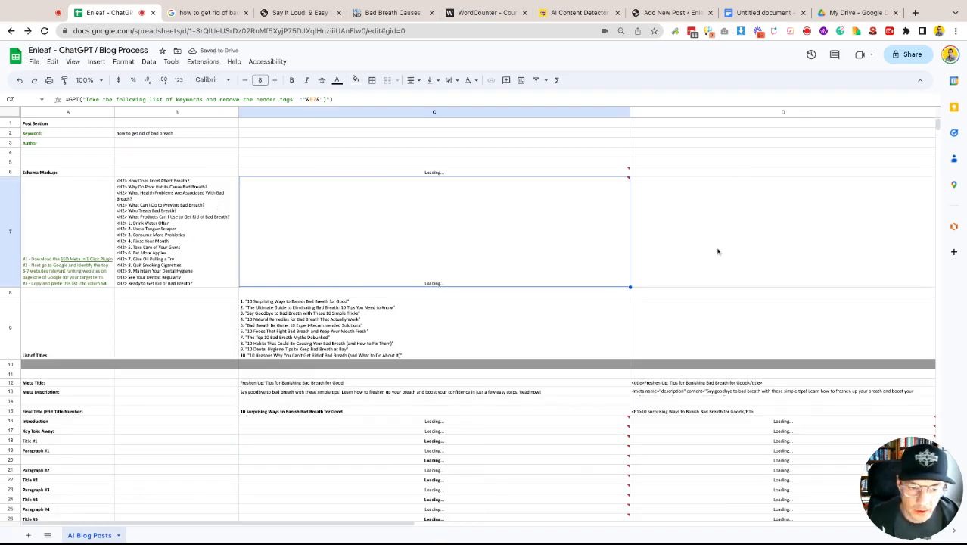
{"action": "mouse_move", "coordinate": [563, 238]}
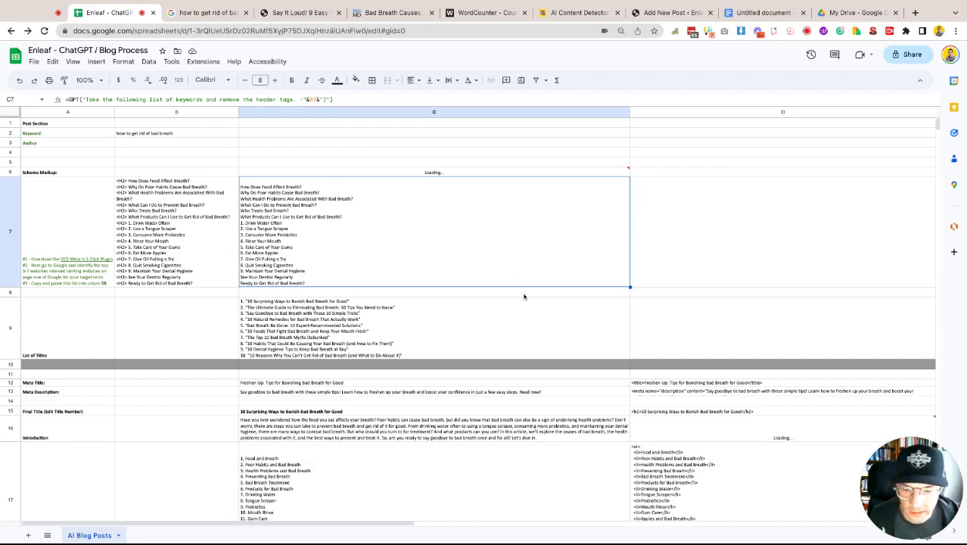
{"action": "scroll", "coordinate": [523, 297], "scroll_direction": "down", "scroll_amount": 1}
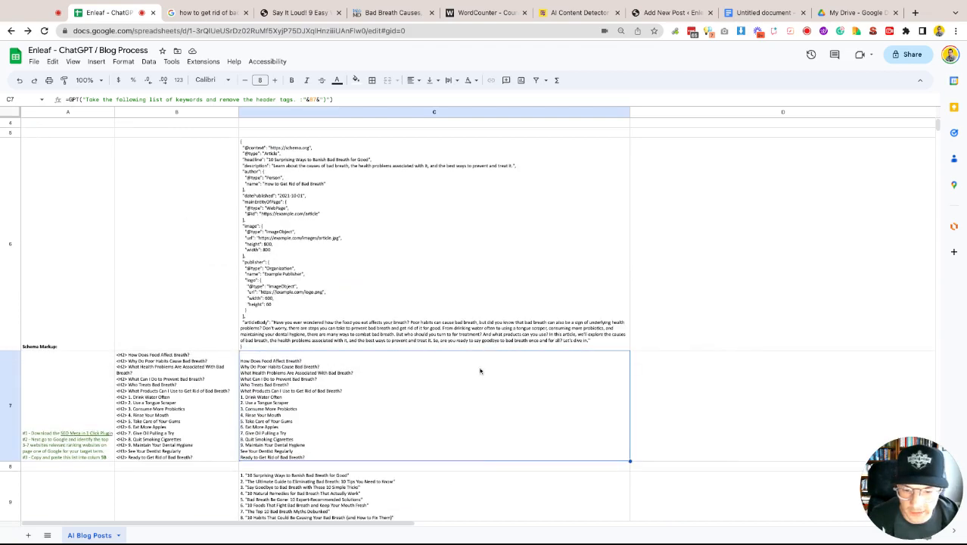
{"action": "scroll", "coordinate": [239, 372], "scroll_direction": "down", "scroll_amount": 5}
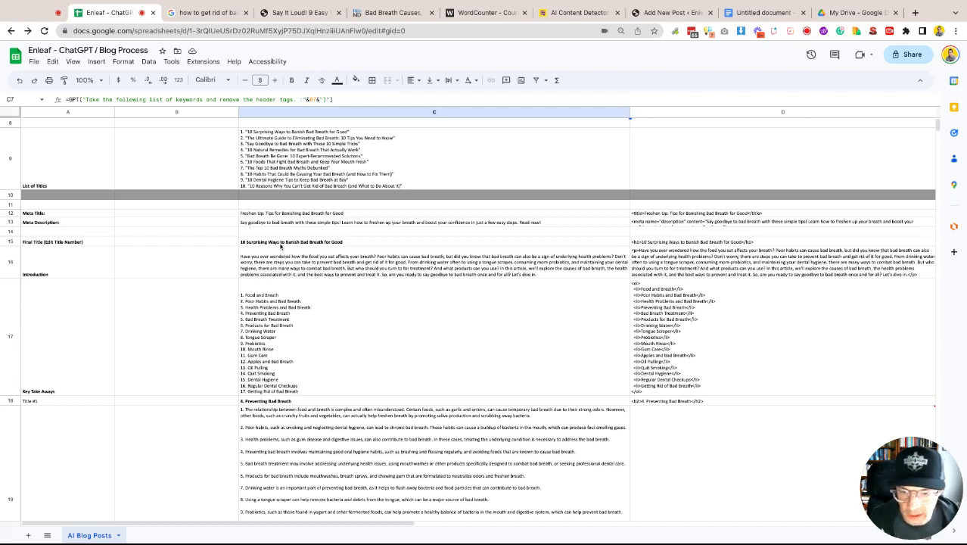
{"action": "left_click", "coordinate": [282, 244]}
{"action": "double_click", "coordinate": [281, 243]}
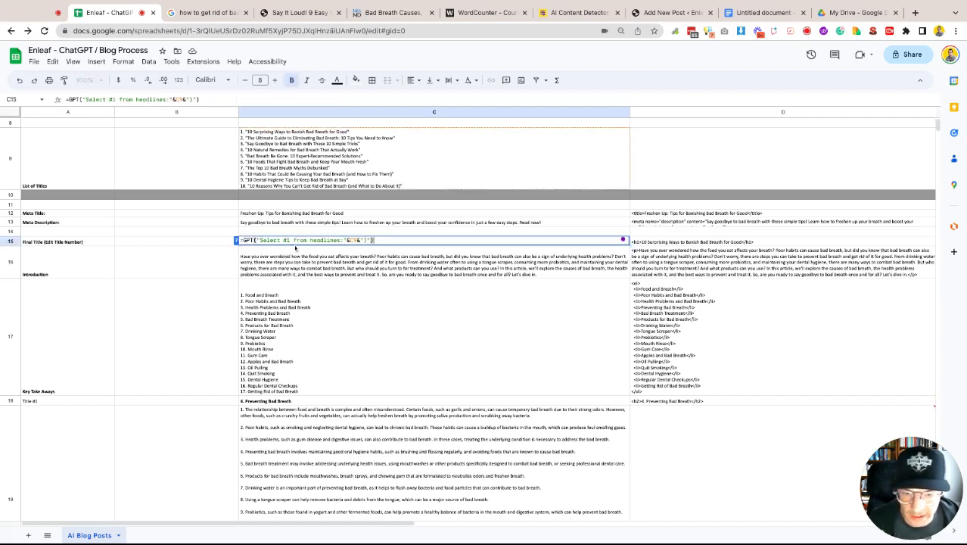
{"action": "left_click", "coordinate": [292, 240]}
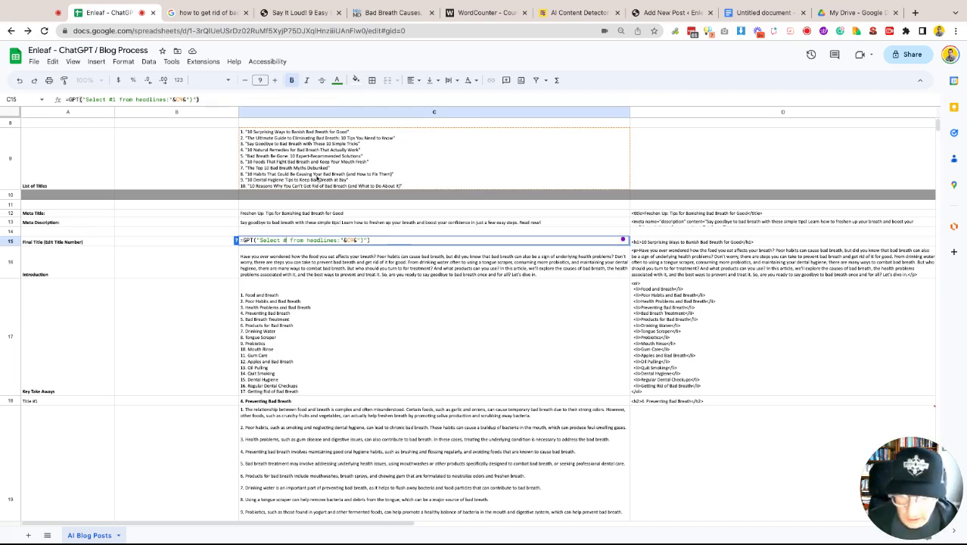
{"action": "key", "text": "Return"}
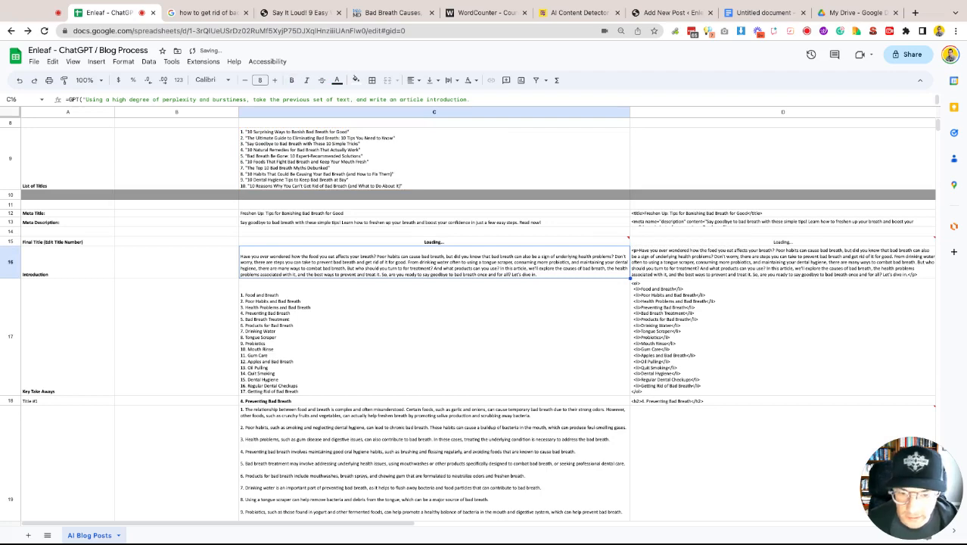
- Review the generated key takeaways, section titles and paragraphs down the sheet
{"action": "left_click", "coordinate": [313, 308]}
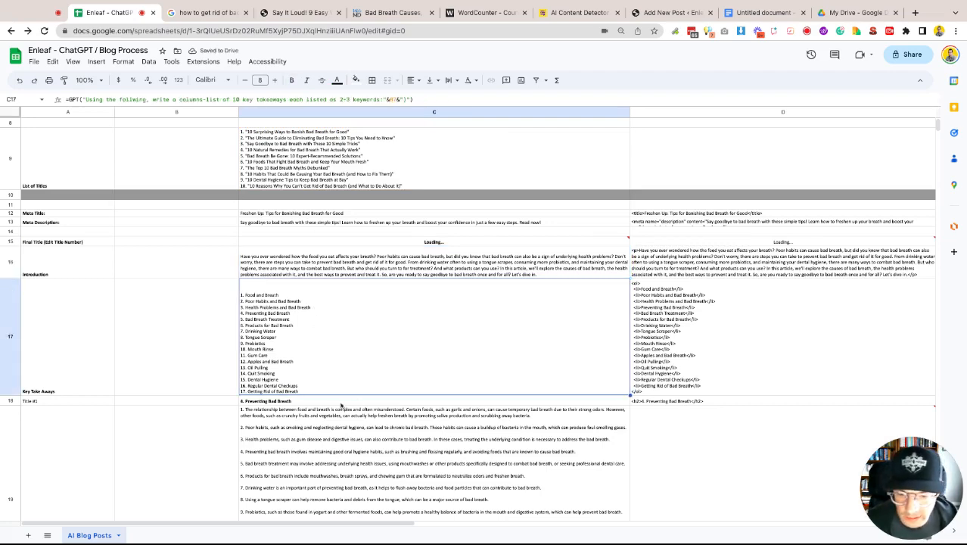
{"action": "left_click", "coordinate": [340, 404]}
{"action": "scroll", "coordinate": [417, 354], "scroll_direction": "down", "scroll_amount": 1}
{"action": "scroll", "coordinate": [416, 354], "scroll_direction": "down", "scroll_amount": 5}
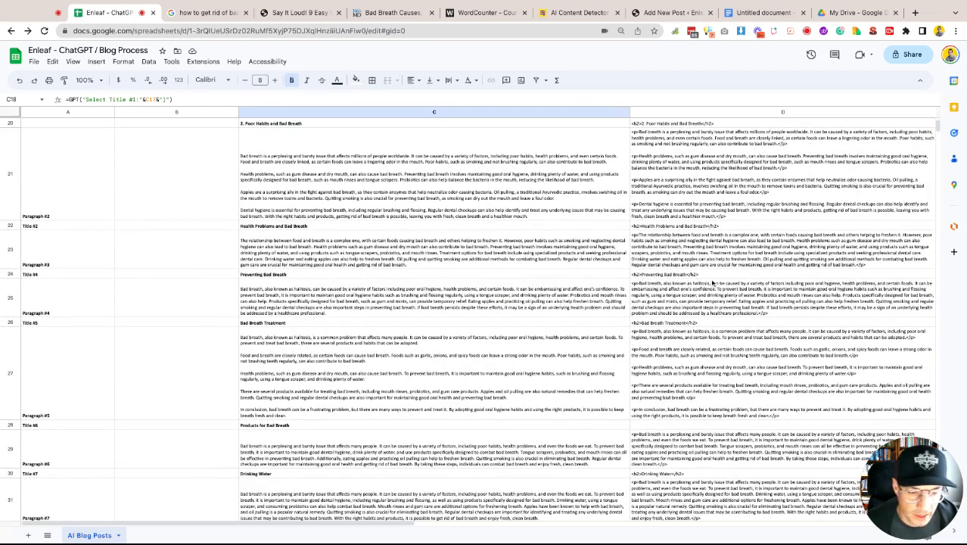
{"action": "scroll", "coordinate": [712, 283], "scroll_direction": "down", "scroll_amount": 5}
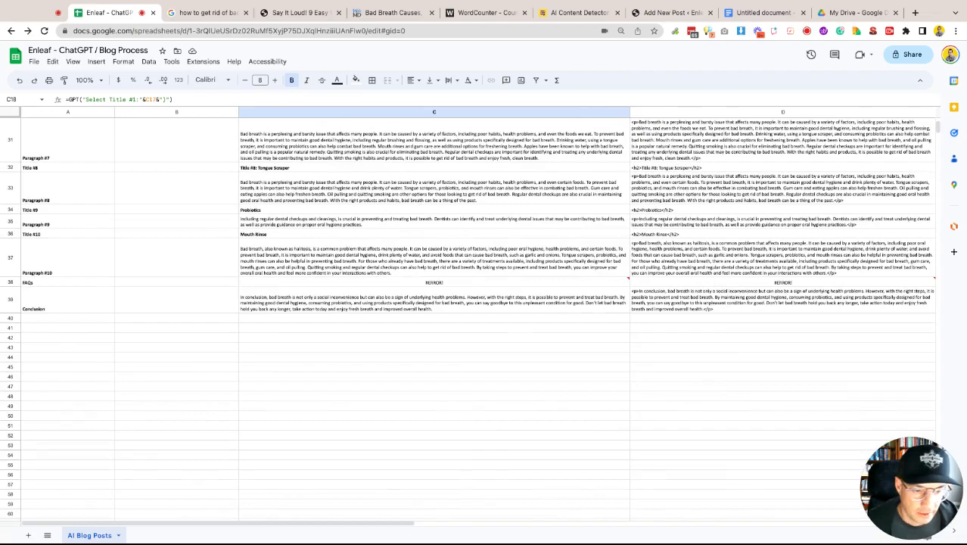
{"action": "scroll", "coordinate": [469, 318], "scroll_direction": "up", "scroll_amount": 10}
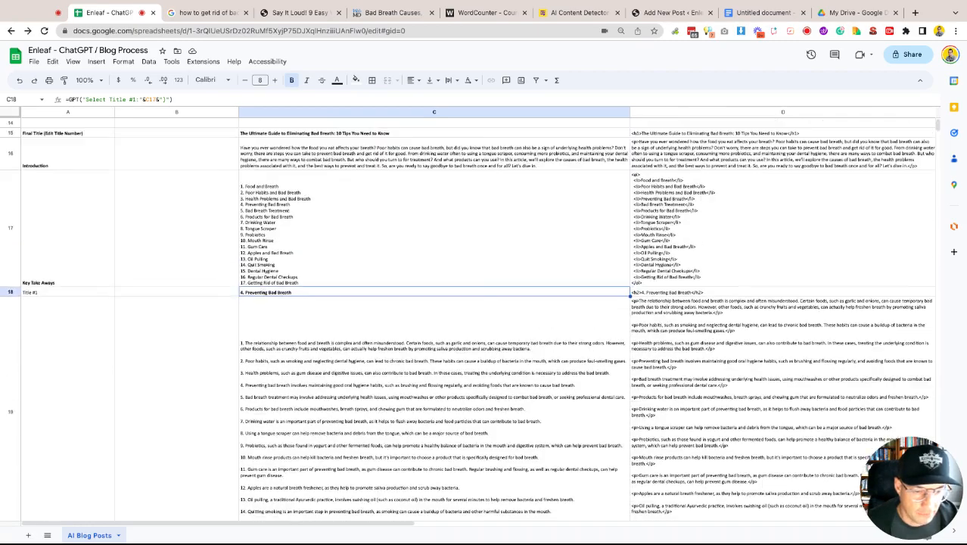
- Inspect the generated article cells, the schema markup cell and the erroring FAQ cell in the sheet
{"action": "scroll", "coordinate": [470, 318], "scroll_direction": "up", "scroll_amount": 3}
{"action": "scroll", "coordinate": [469, 318], "scroll_direction": "down", "scroll_amount": 6}
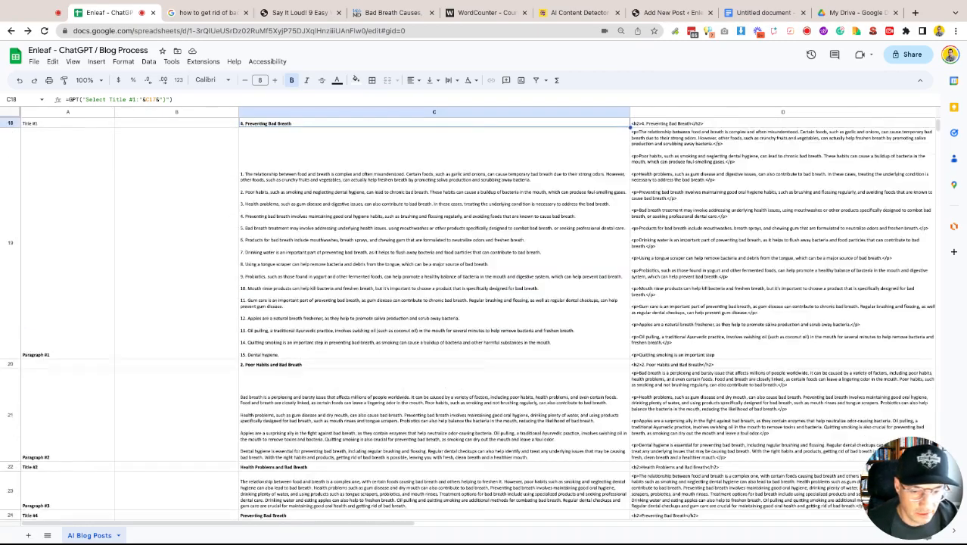
{"action": "scroll", "coordinate": [469, 318], "scroll_direction": "down", "scroll_amount": 15}
{"action": "scroll", "coordinate": [692, 277], "scroll_direction": "up", "scroll_amount": 15}
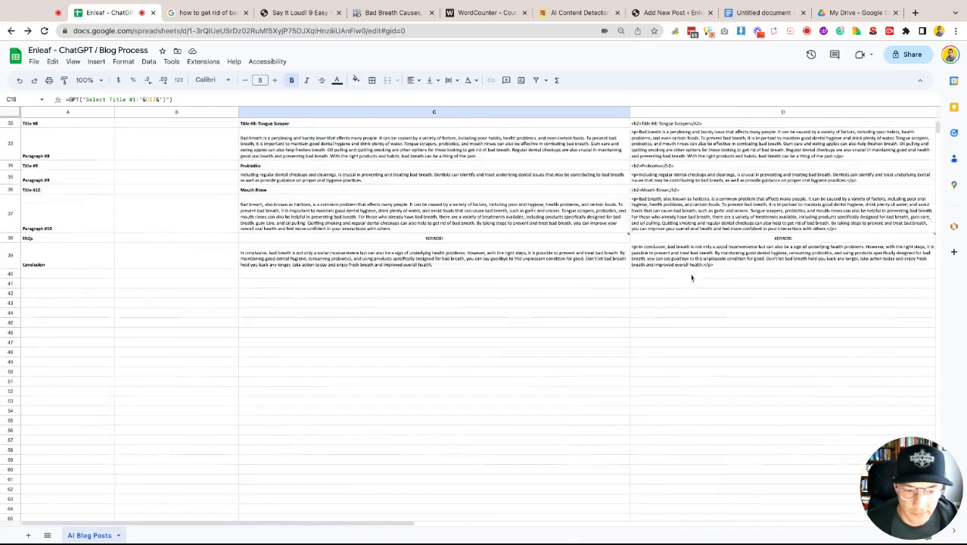
{"action": "scroll", "coordinate": [691, 277], "scroll_direction": "up", "scroll_amount": 10}
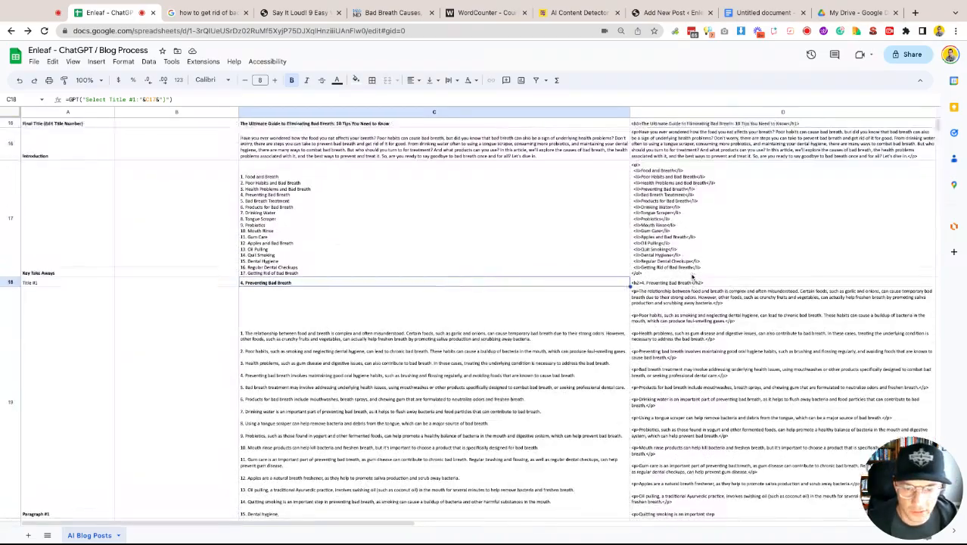
{"action": "left_click", "coordinate": [294, 189]}
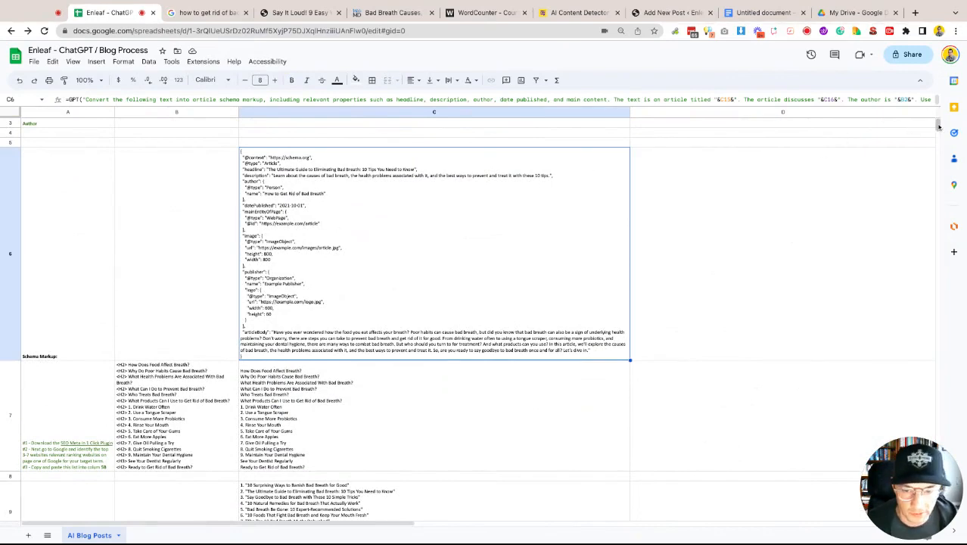
{"action": "left_click_drag", "start_coordinate": [938, 127], "coordinate": [938, 129]}
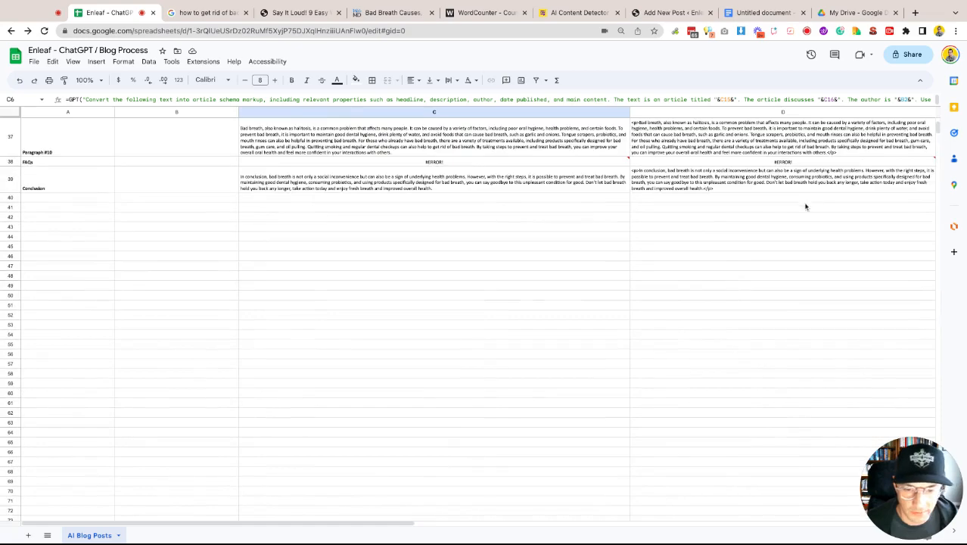
{"action": "scroll", "coordinate": [805, 210], "scroll_direction": "up", "scroll_amount": 2}
{"action": "scroll", "coordinate": [805, 211], "scroll_direction": "up", "scroll_amount": 1}
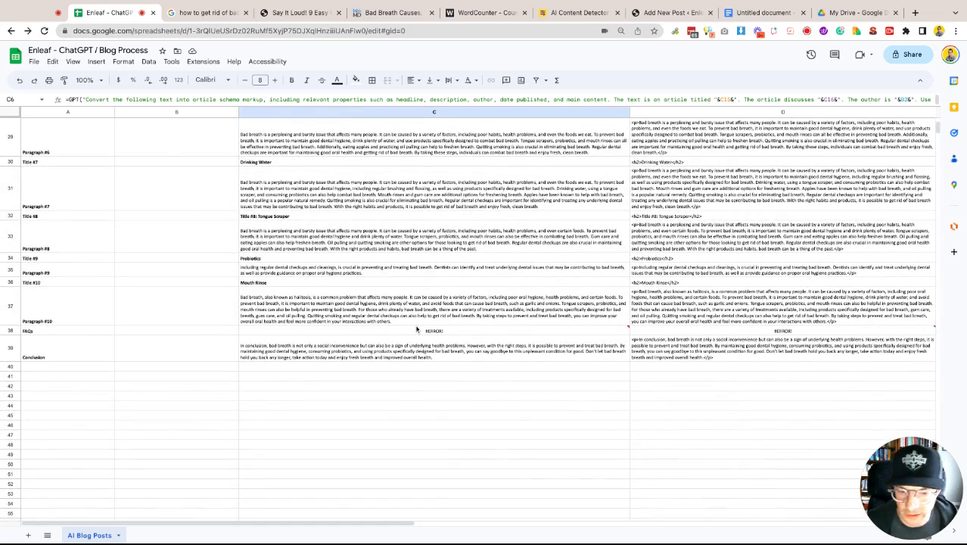
{"action": "left_click", "coordinate": [433, 334]}
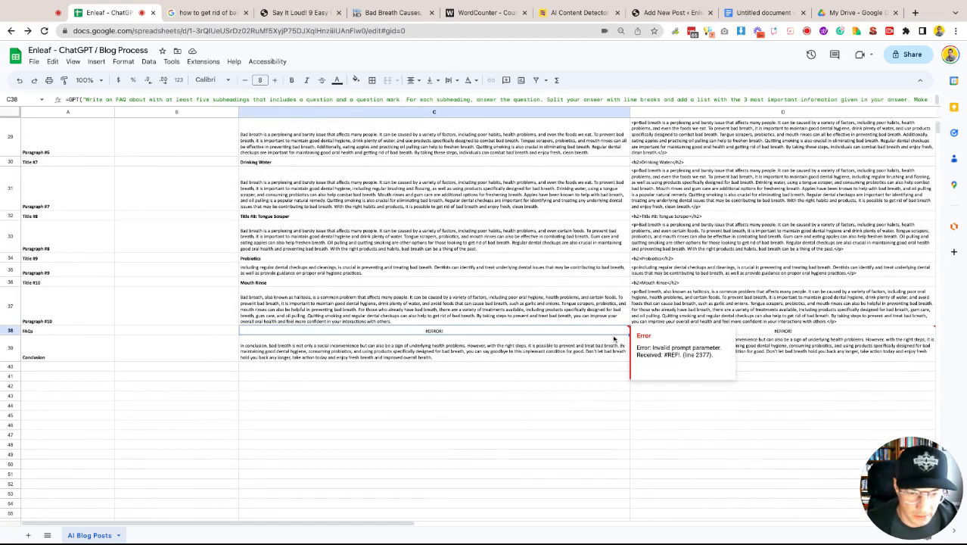
{"action": "left_click", "coordinate": [834, 275]}
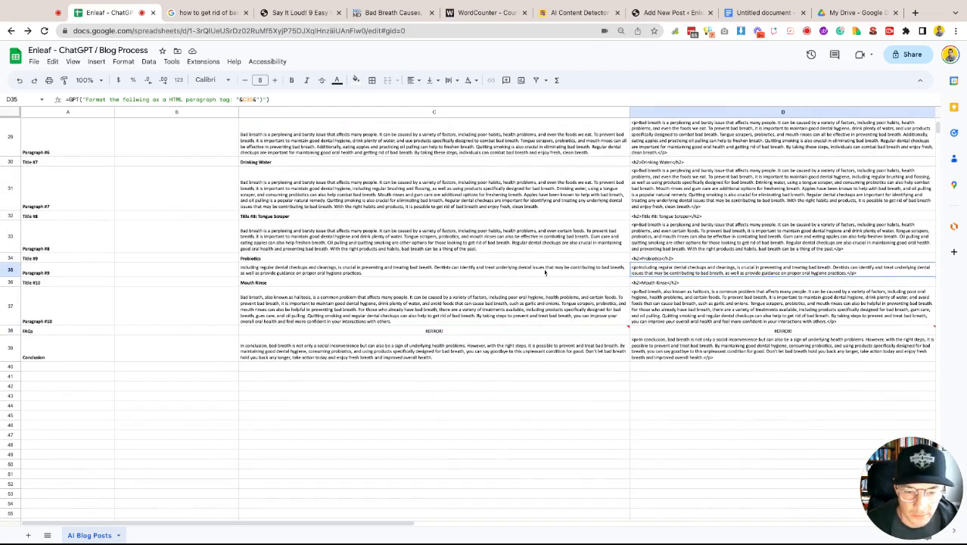
{"action": "scroll", "coordinate": [547, 273], "scroll_direction": "up", "scroll_amount": 2}
{"action": "scroll", "coordinate": [547, 274], "scroll_direction": "up", "scroll_amount": 15}
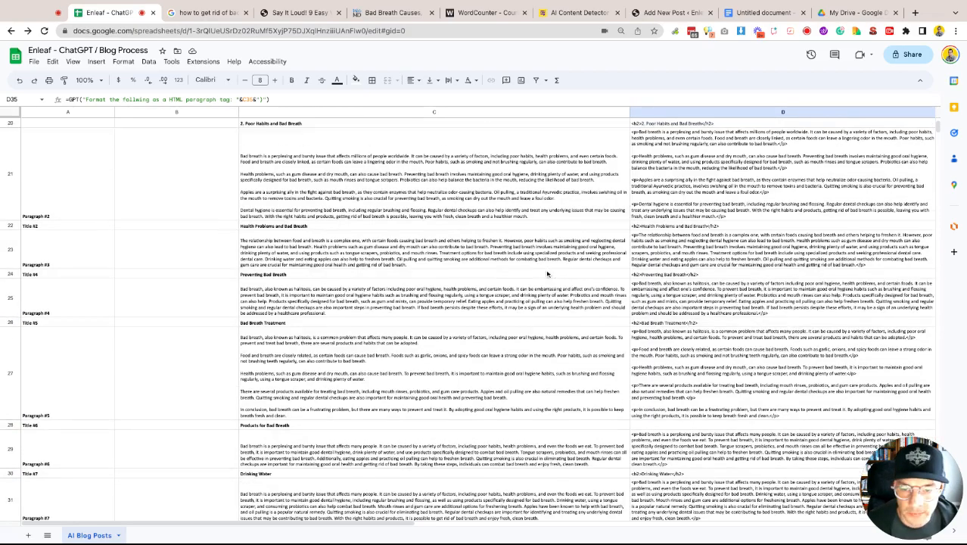
{"action": "scroll", "coordinate": [551, 266], "scroll_direction": "up", "scroll_amount": 3}
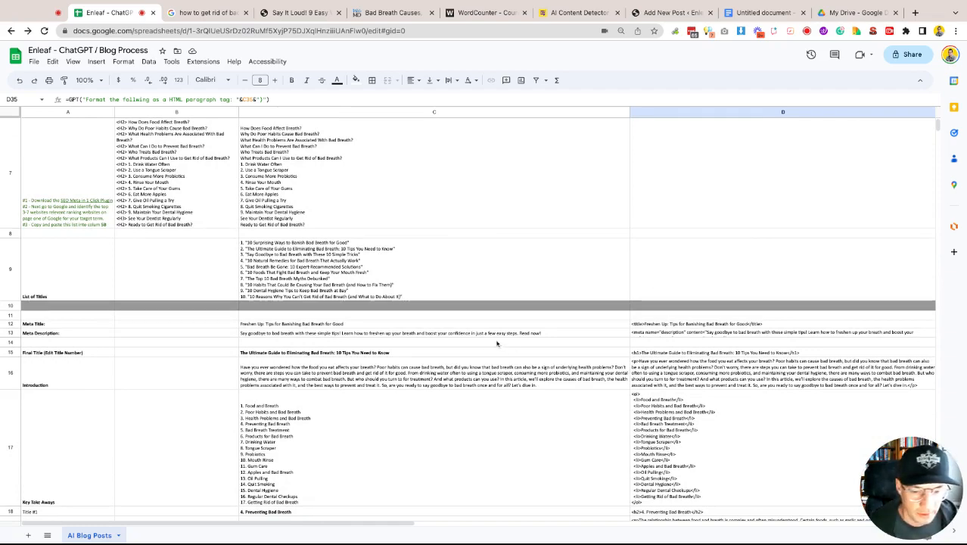
- Copy the article text from C15 to C39 and paste it into WordCounter to check its length
{"action": "left_click", "coordinate": [279, 353]}
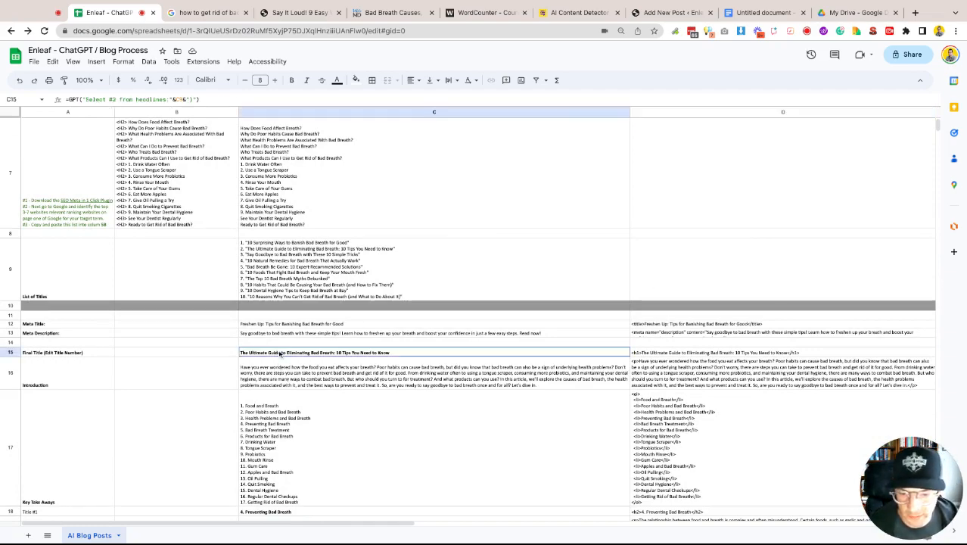
{"action": "key", "text": "ctrl+shift+Down"}
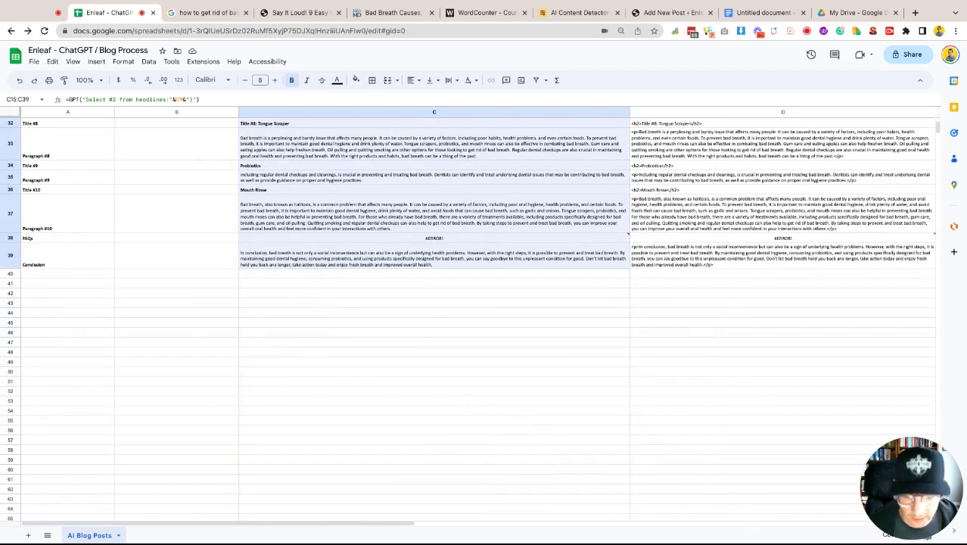
{"action": "key", "text": "ctrl+c"}
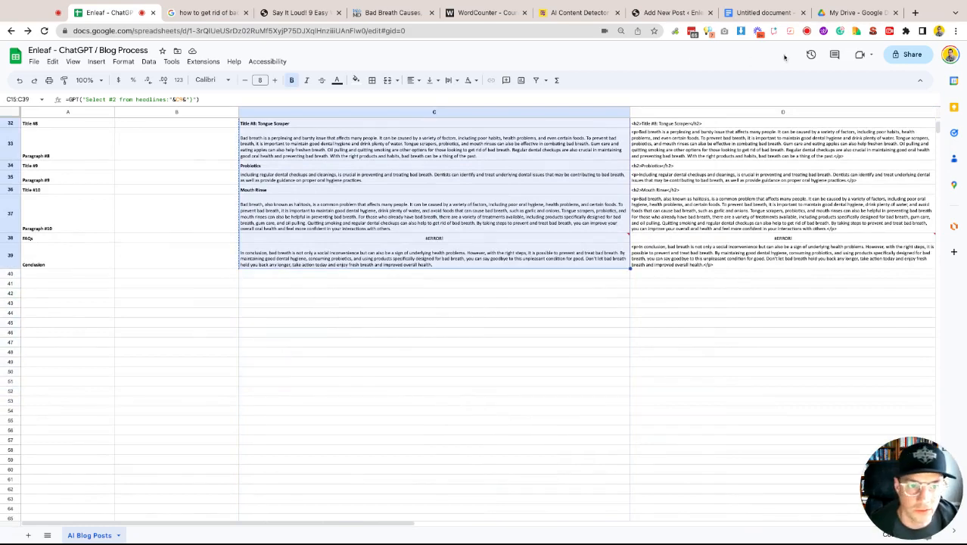
{"action": "left_click", "coordinate": [484, 12]}
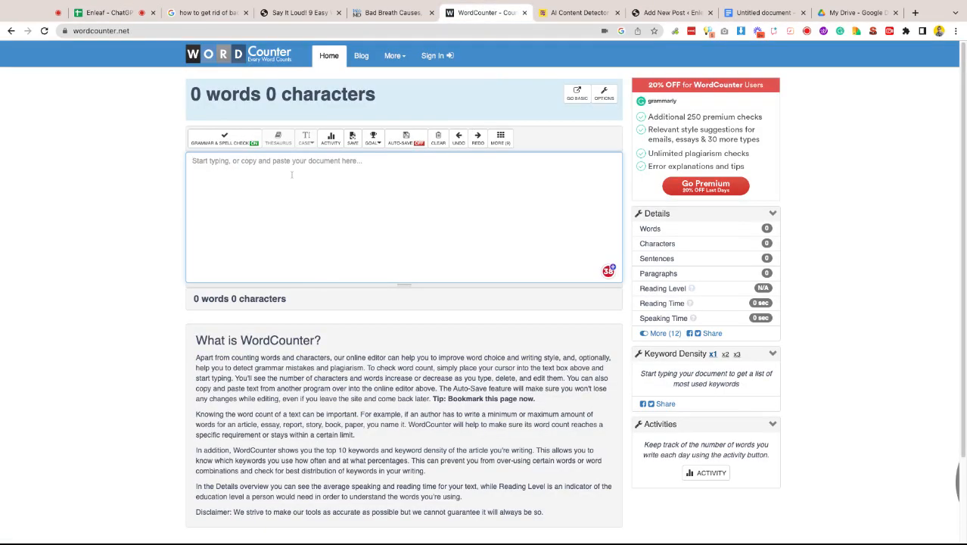
{"action": "key", "text": "ctrl+v"}
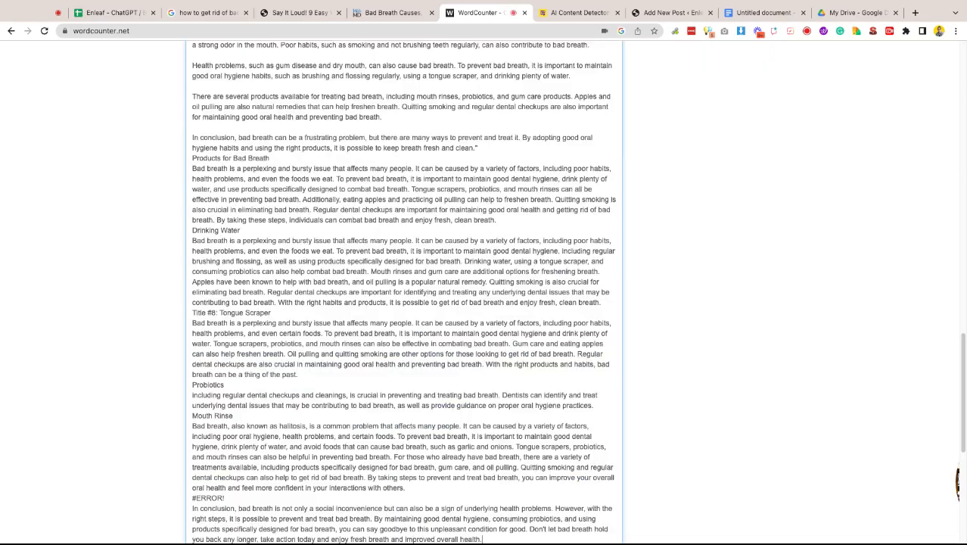
{"action": "scroll", "coordinate": [432, 231], "scroll_direction": "up", "scroll_amount": 15}
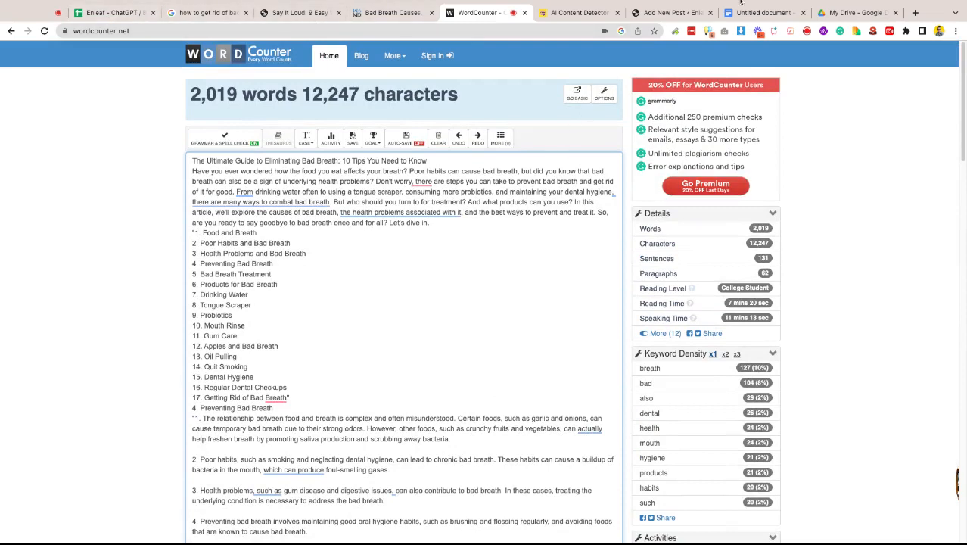
- Select the HTML-formatted article cells from D15 to D39
{"action": "left_click", "coordinate": [113, 13]}
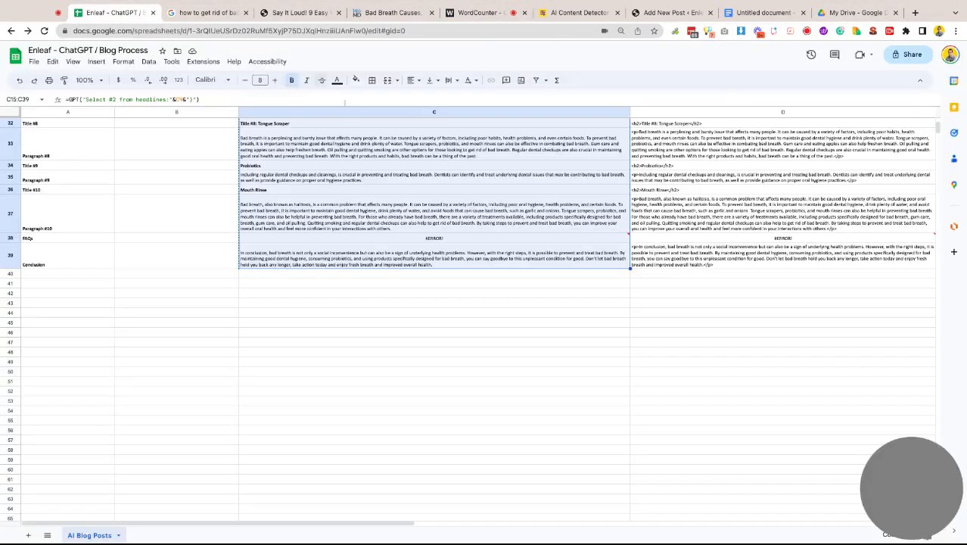
{"action": "left_click", "coordinate": [809, 264]}
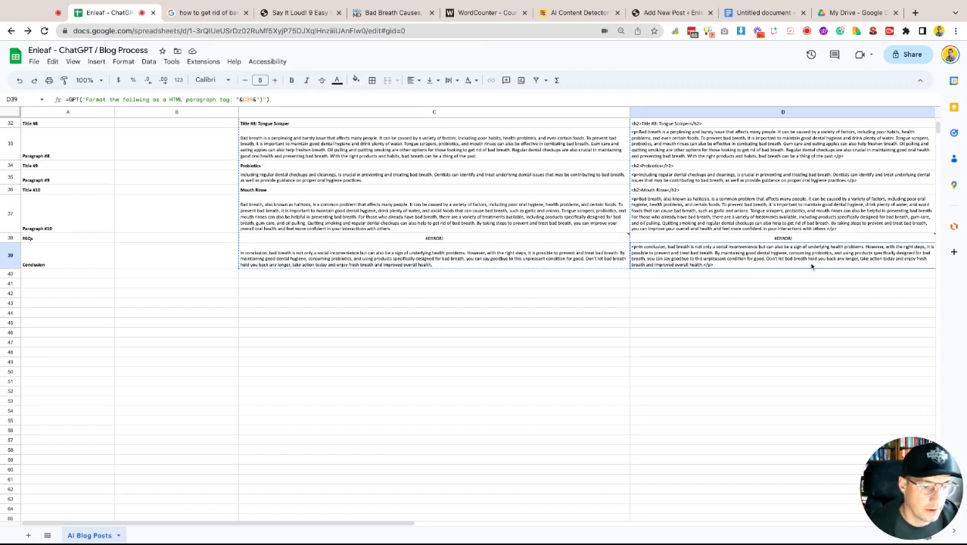
{"action": "left_click_drag", "start_coordinate": [811, 266], "coordinate": [795, 216]}
{"action": "scroll", "coordinate": [672, 183], "scroll_direction": "up", "scroll_amount": 5}
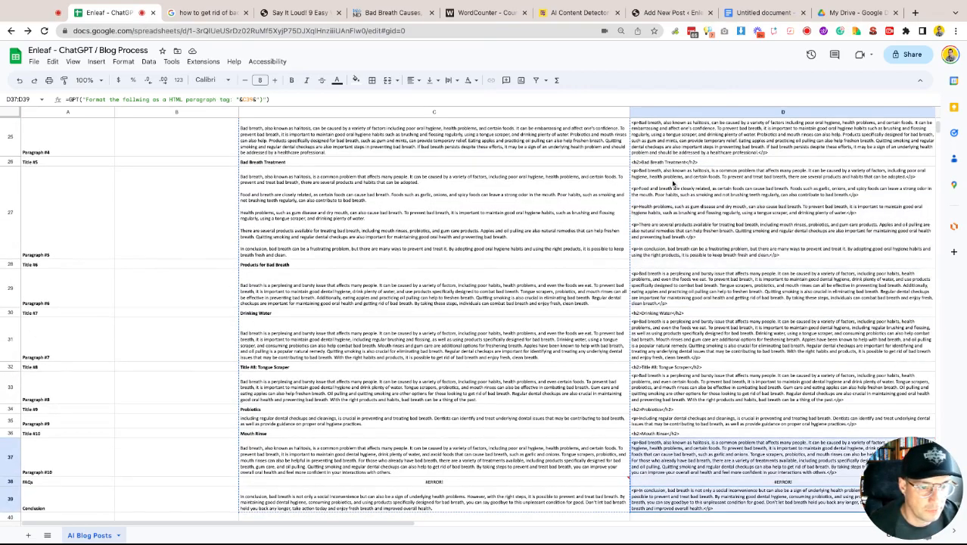
{"action": "scroll", "coordinate": [673, 183], "scroll_direction": "up", "scroll_amount": 10}
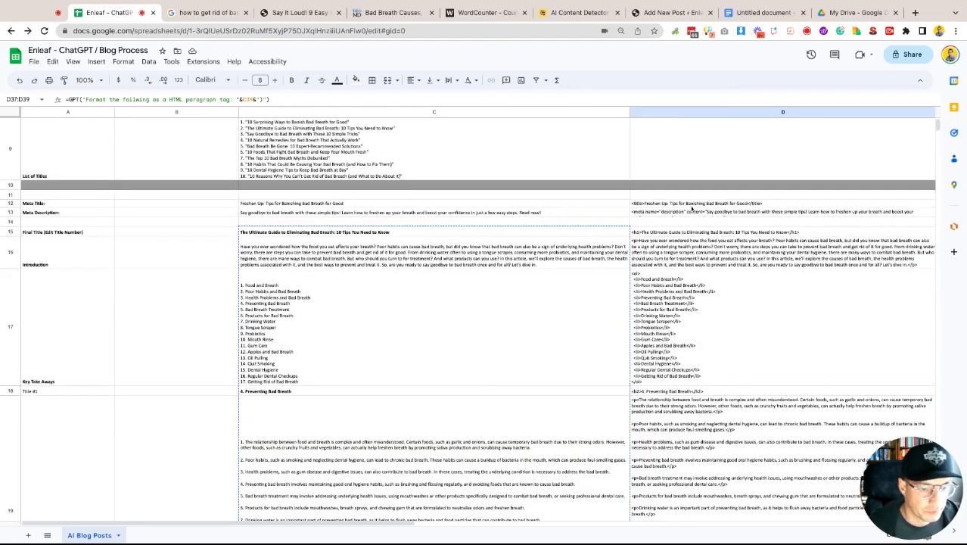
{"action": "left_click", "coordinate": [685, 231]}
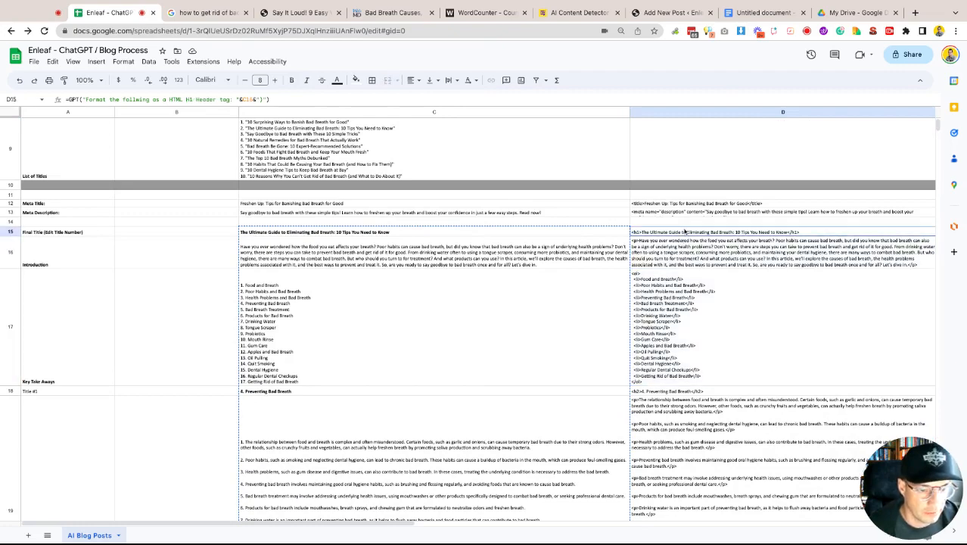
{"action": "key", "text": "shift+Down"}
{"action": "key", "text": "shift+Down"}
{"action": "key", "text": "shift+Down"}
{"action": "key", "text": "shift+Down"}
{"action": "key", "text": "shift+Down"}
{"action": "key", "text": "shift+Down"}
{"action": "key", "text": "shift+Down"}
{"action": "key", "text": "shift+Down"}
{"action": "key", "text": "shift+Down"}
{"action": "key", "text": "shift+Down"}
{"action": "key", "text": "shift+Down"}
{"action": "key", "text": "shift+Down"}
{"action": "key", "text": "shift+Down"}
{"action": "key", "text": "shift+Down"}
{"action": "key", "text": "shift+Down"}
{"action": "key", "text": "shift+Down"}
{"action": "key", "text": "shift+Down"}
{"action": "key", "text": "shift+Down"}
{"action": "key", "text": "shift+Down"}
{"action": "key", "text": "shift+Down"}
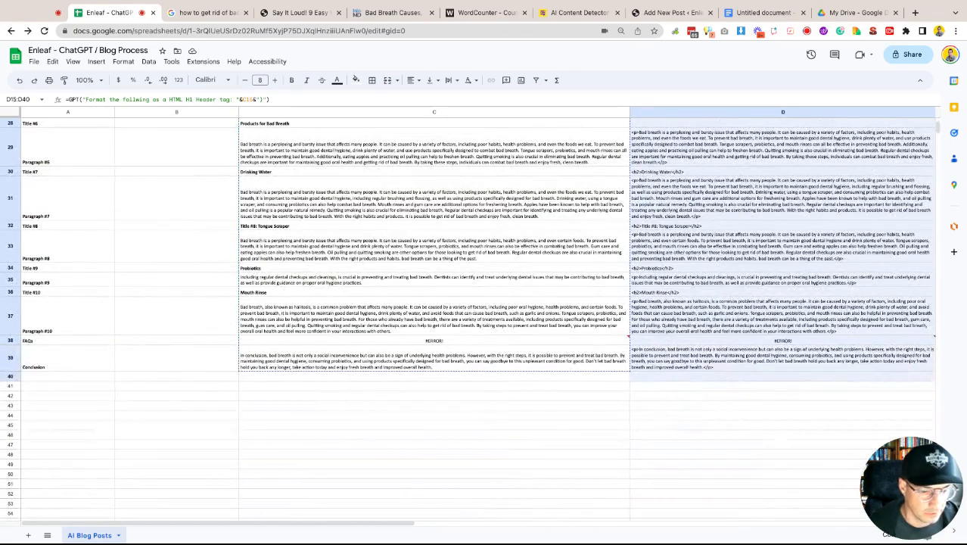
{"action": "key", "text": "shift+Up"}
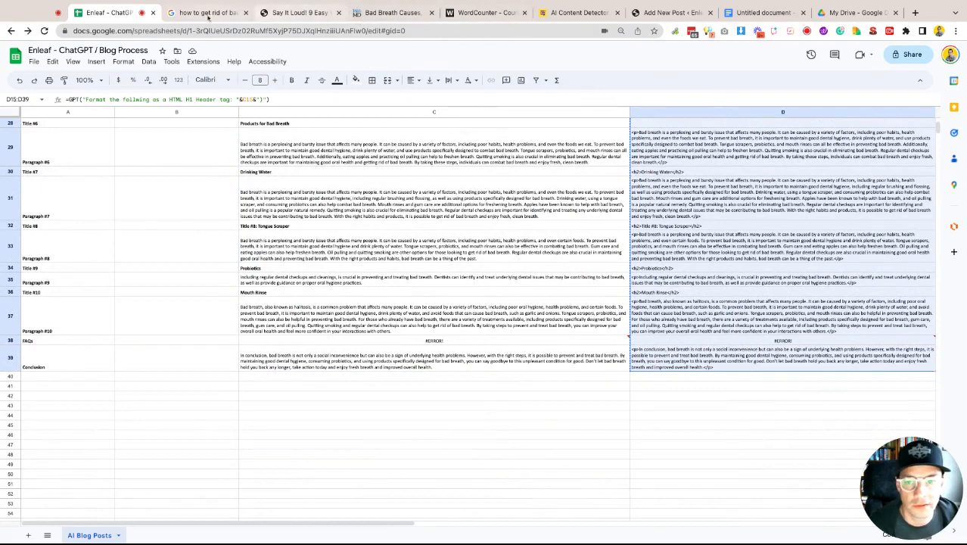
- Paste the HTML article into the new WordPress post's Text editor and return to the Visual view
{"action": "left_click", "coordinate": [669, 13]}
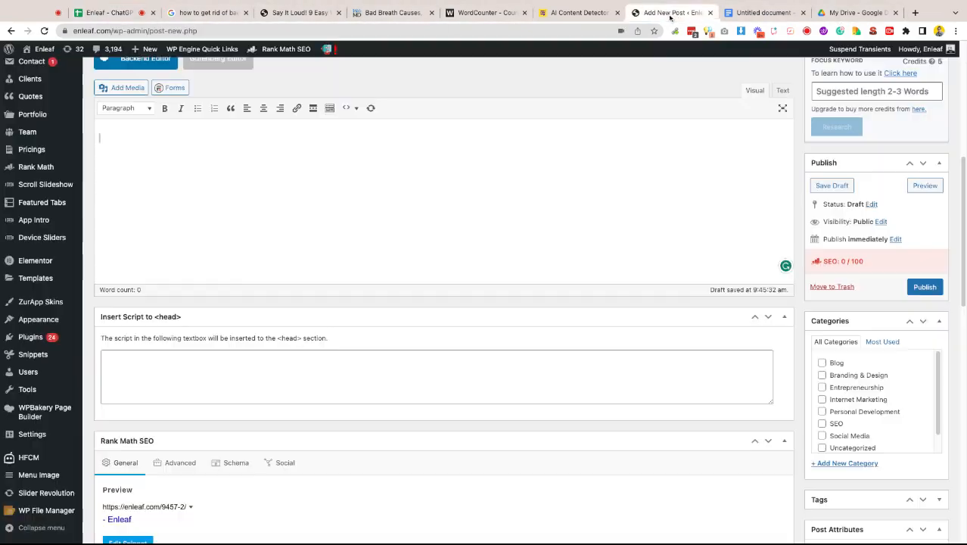
{"action": "left_click", "coordinate": [783, 92]}
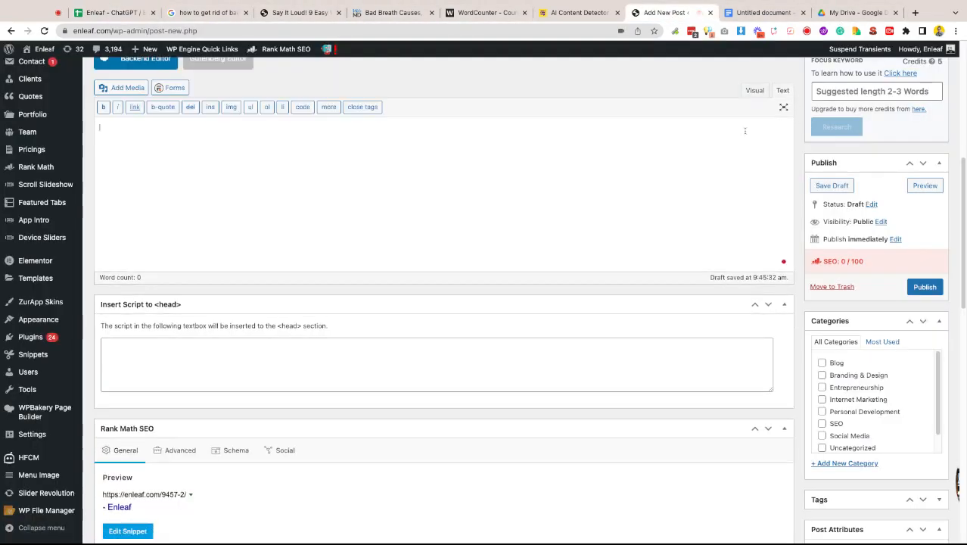
{"action": "key", "text": "ctrl+v"}
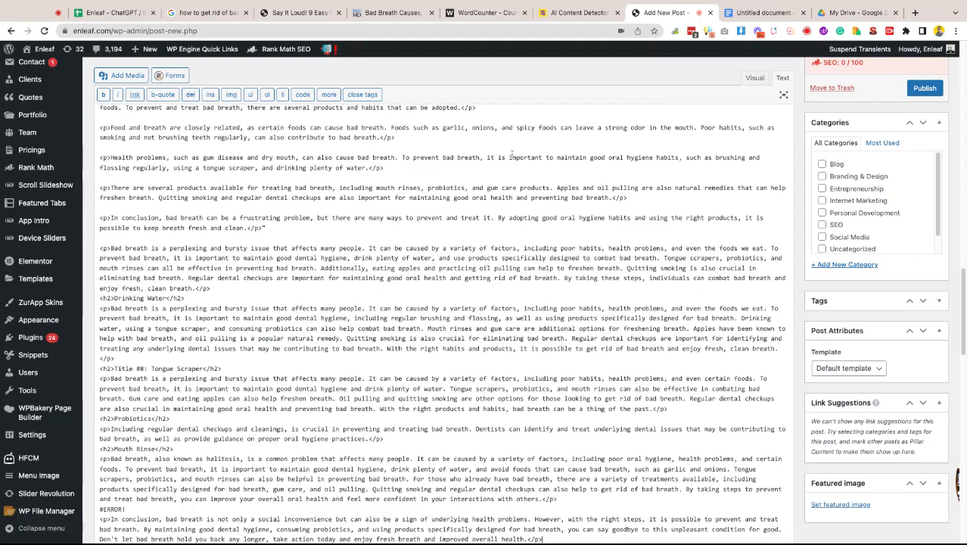
{"action": "left_click", "coordinate": [755, 79]}
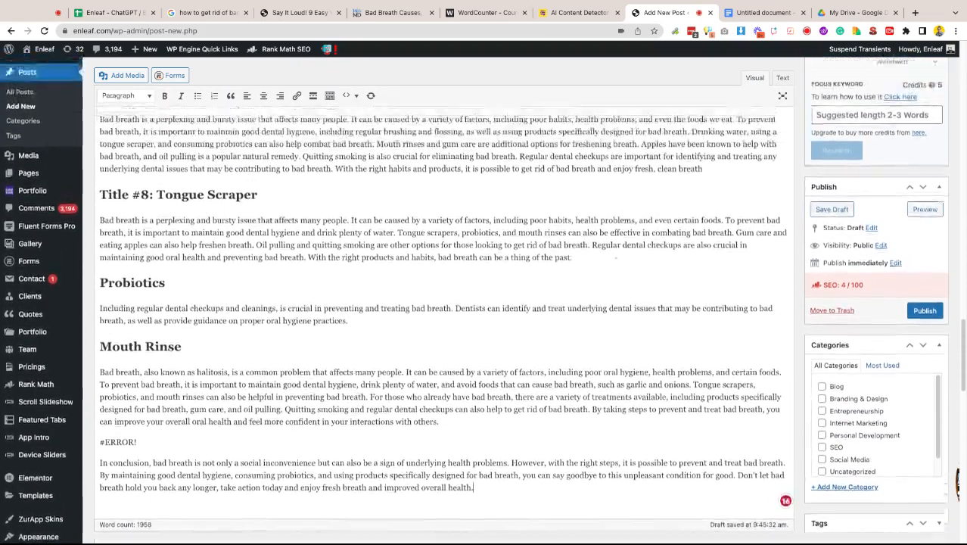
- Delete the "Title #8:" prefix from the Tongue Scraper heading
{"action": "scroll", "coordinate": [615, 259], "scroll_direction": "up", "scroll_amount": 2}
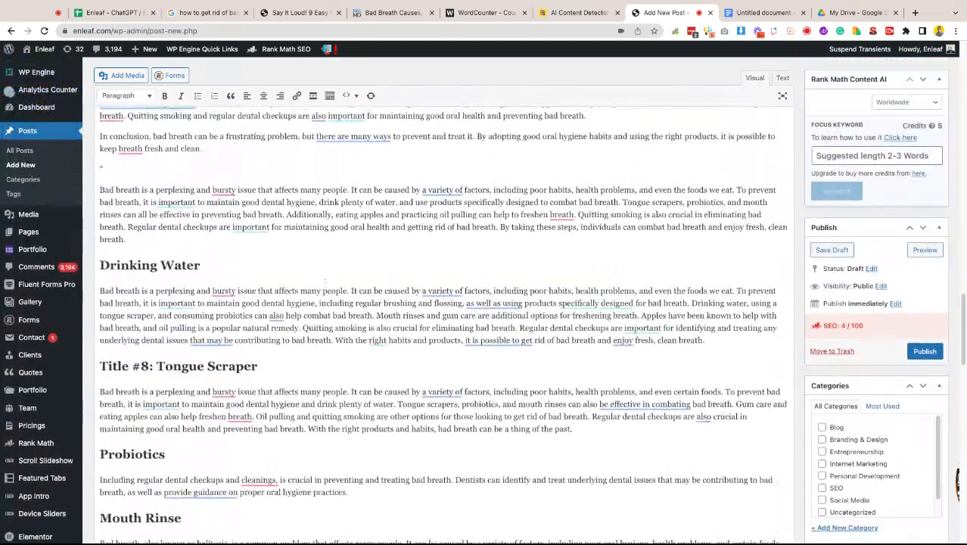
{"action": "left_click_drag", "start_coordinate": [160, 366], "coordinate": [99, 366]}
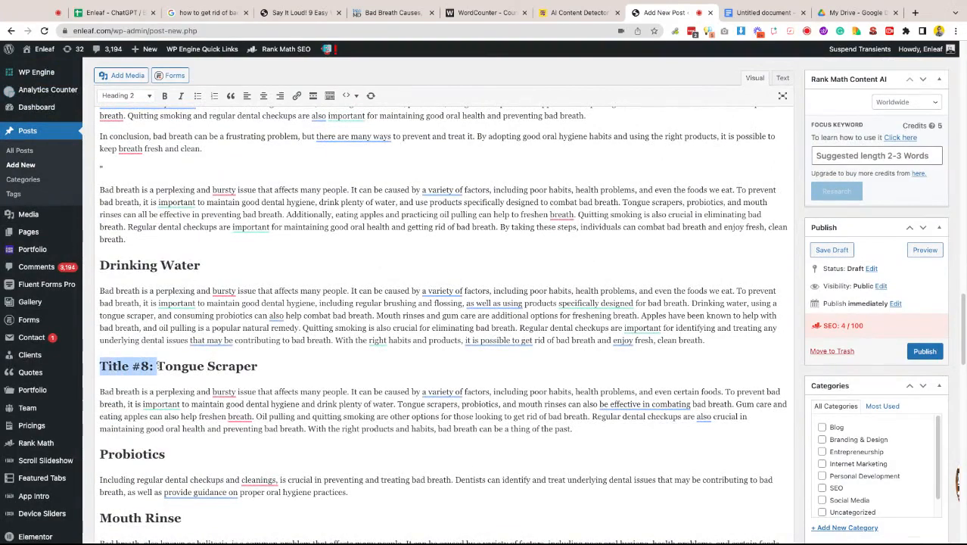
{"action": "key", "text": "BackSpace"}
- Remove the stray quote line below the Bad Breath Treatment heading
{"action": "scroll", "coordinate": [422, 341], "scroll_direction": "up", "scroll_amount": 1}
{"action": "scroll", "coordinate": [423, 339], "scroll_direction": "up", "scroll_amount": 3}
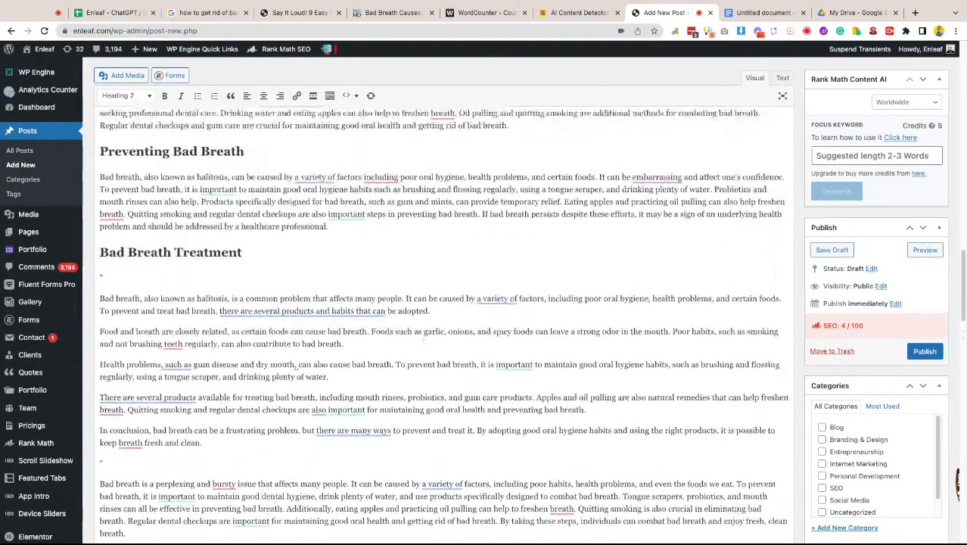
{"action": "left_click", "coordinate": [198, 273]}
{"action": "key", "text": "BackSpace"}
{"action": "key", "text": "BackSpace"}
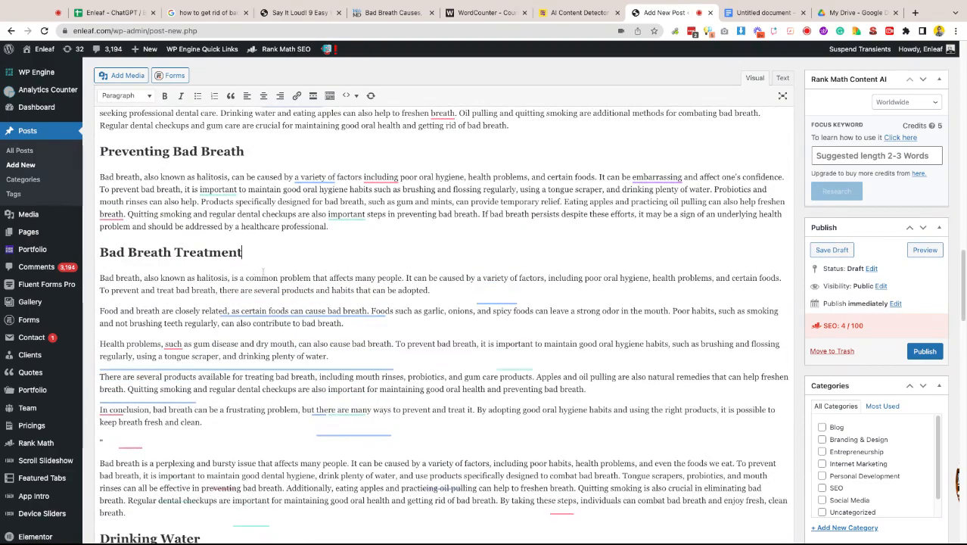
- Remove the stray quote line above the Health Problems and Bad Breath heading
{"action": "scroll", "coordinate": [323, 274], "scroll_direction": "up", "scroll_amount": 3}
{"action": "left_click", "coordinate": [205, 156]}
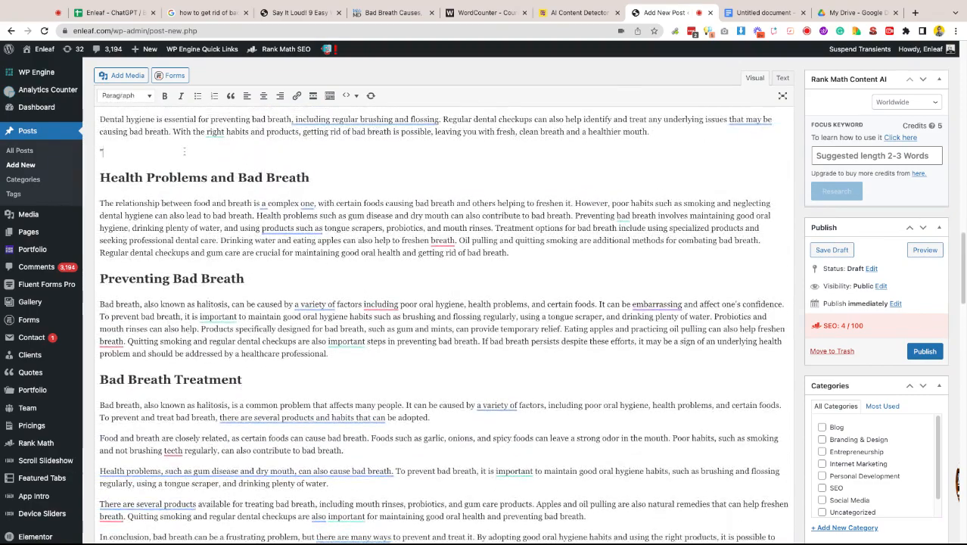
{"action": "key", "text": "BackSpace"}
{"action": "key", "text": "BackSpace"}
- Remove the stray quote line and the "2." numbering from the Poor Habits and Bad Breath heading
{"action": "scroll", "coordinate": [296, 137], "scroll_direction": "up", "scroll_amount": 2}
{"action": "scroll", "coordinate": [306, 239], "scroll_direction": "up", "scroll_amount": 4}
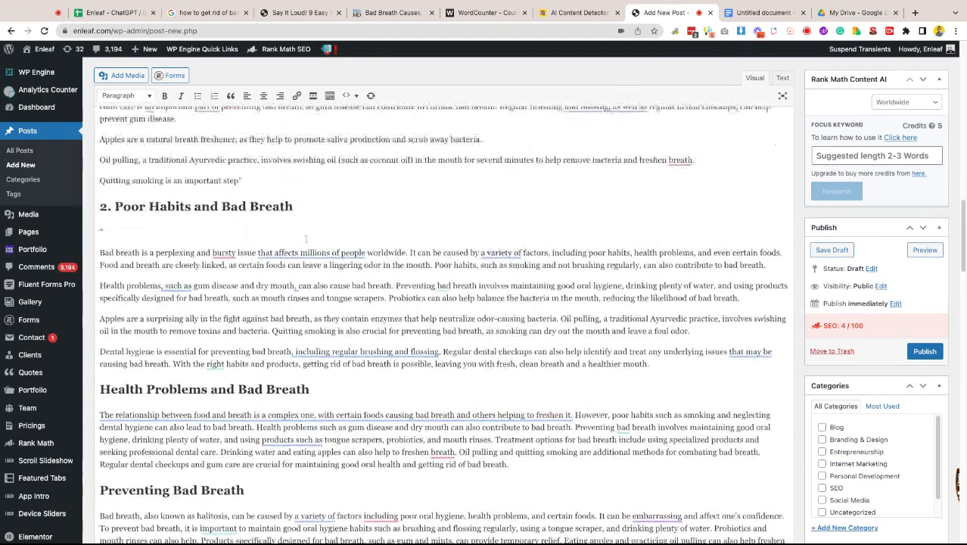
{"action": "left_click", "coordinate": [168, 228]}
{"action": "key", "text": "BackSpace"}
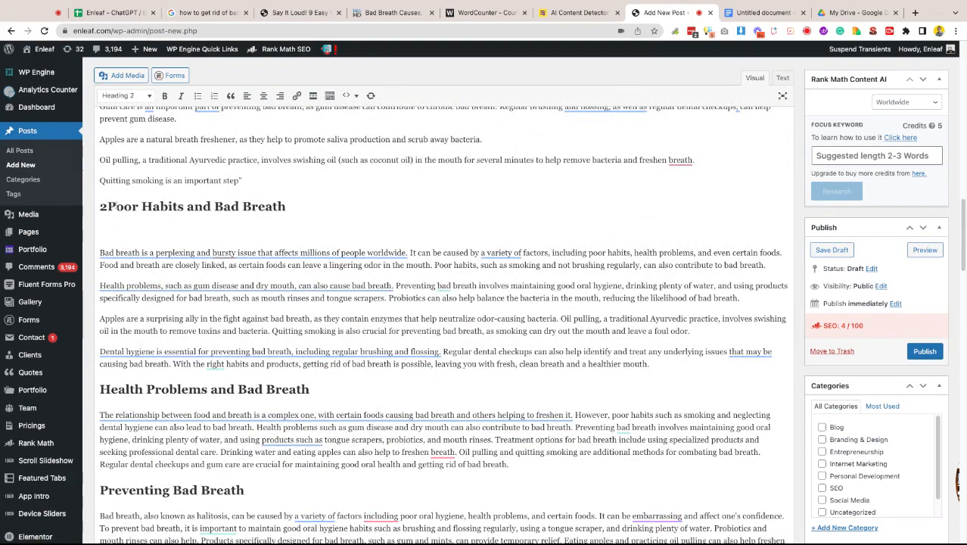
{"action": "scroll", "coordinate": [343, 285], "scroll_direction": "up", "scroll_amount": 2}
{"action": "key", "text": "BackSpace"}
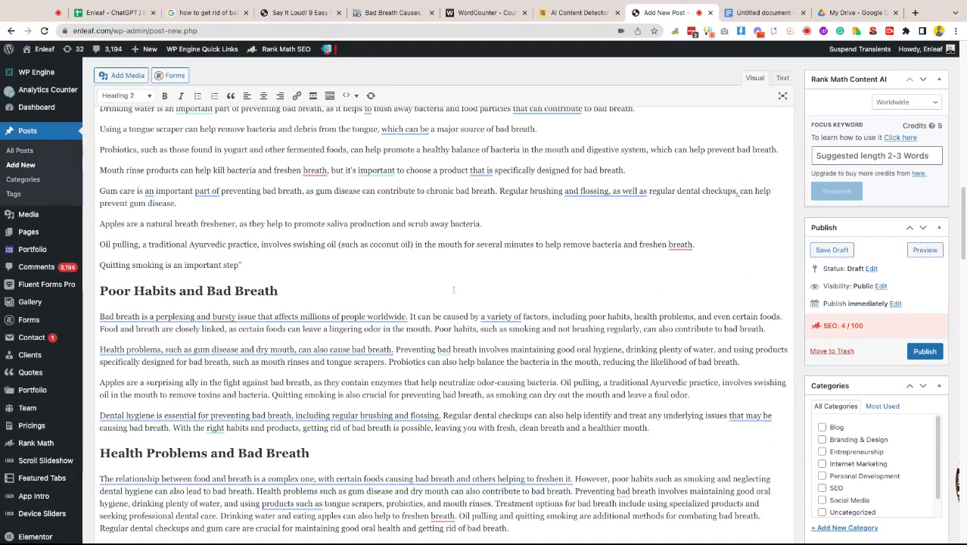
- Remove the stray quote lines and the "4." numbering from the Preventing Bad Breath heading
{"action": "scroll", "coordinate": [454, 293], "scroll_direction": "up", "scroll_amount": 1}
{"action": "scroll", "coordinate": [454, 292], "scroll_direction": "up", "scroll_amount": 7}
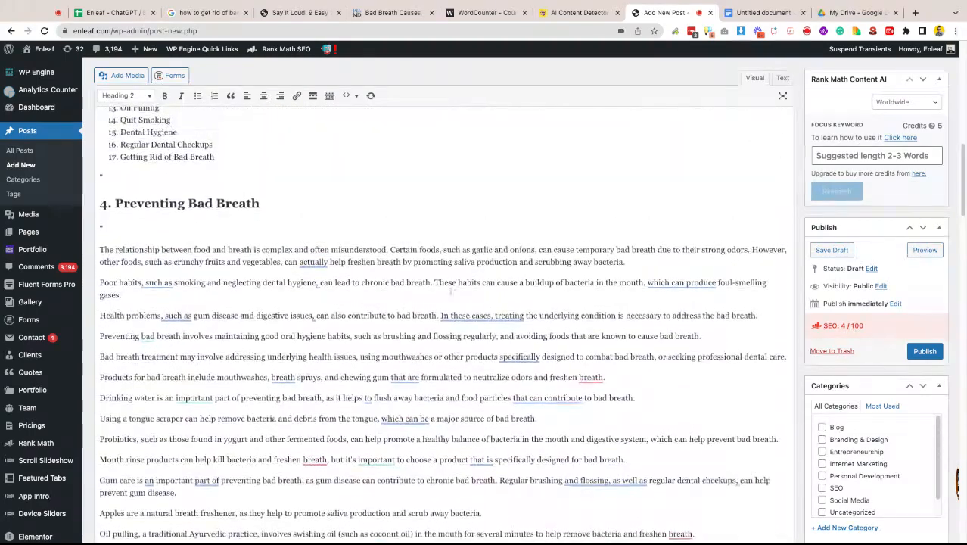
{"action": "left_click", "coordinate": [207, 226]}
{"action": "key", "text": "BackSpace"}
{"action": "key", "text": "BackSpace"}
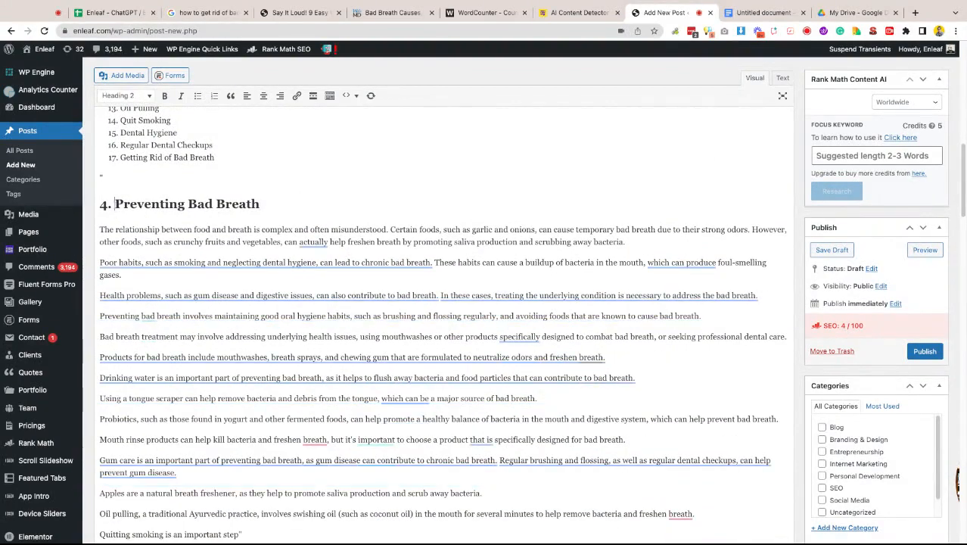
{"action": "key", "text": "BackSpace"}
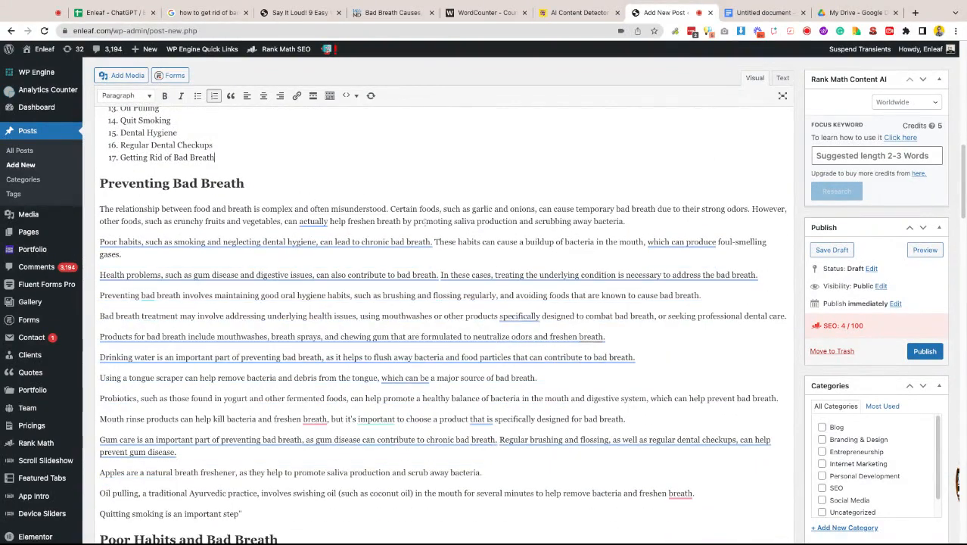
- Delete the empty line between the introduction and the numbered list
{"action": "scroll", "coordinate": [431, 233], "scroll_direction": "up", "scroll_amount": 7}
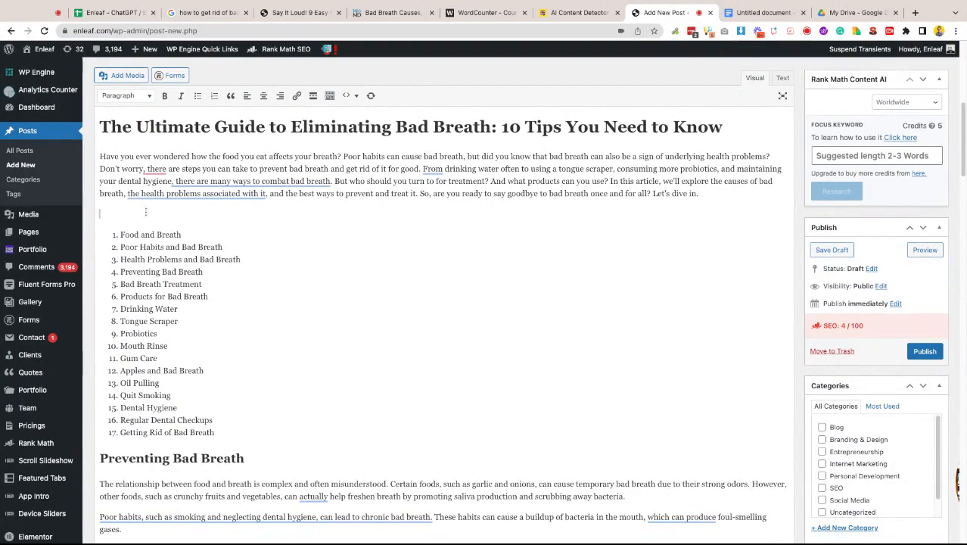
{"action": "key", "text": "BackSpace"}
- Scroll through the post to review the remaining sections down to the conclusion
{"action": "scroll", "coordinate": [331, 285], "scroll_direction": "up", "scroll_amount": 2}
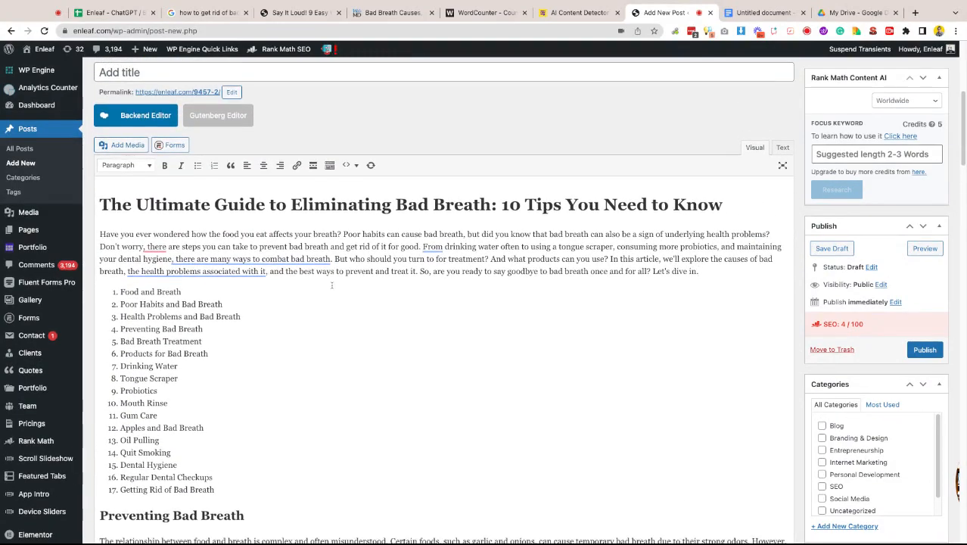
{"action": "scroll", "coordinate": [332, 284], "scroll_direction": "down", "scroll_amount": 7}
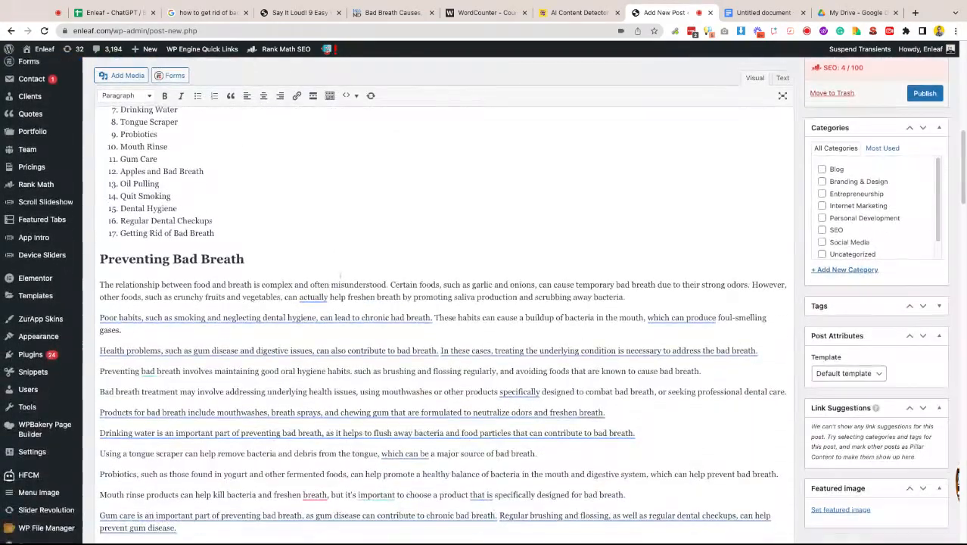
{"action": "scroll", "coordinate": [340, 275], "scroll_direction": "down", "scroll_amount": 13}
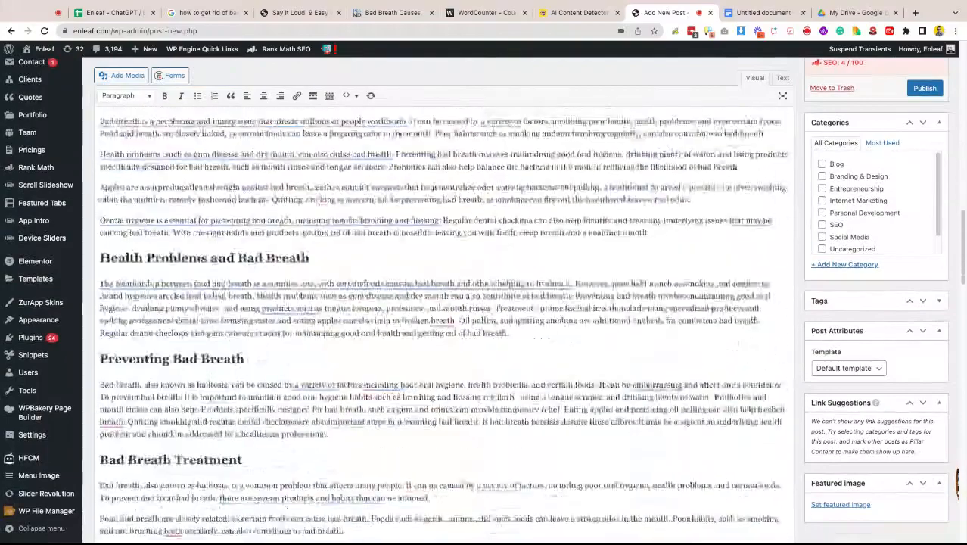
{"action": "scroll", "coordinate": [438, 326], "scroll_direction": "down", "scroll_amount": 18}
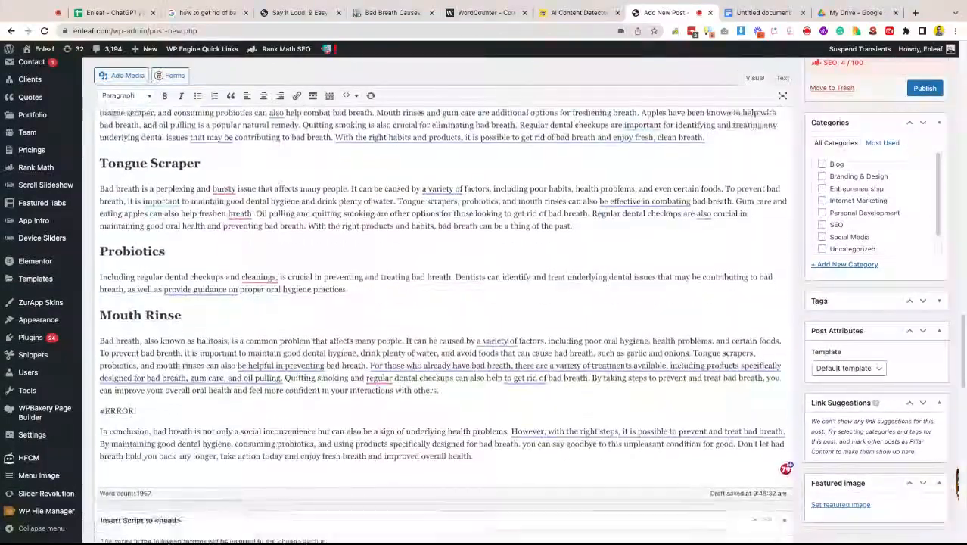
{"action": "scroll", "coordinate": [438, 325], "scroll_direction": "down", "scroll_amount": 5}
- Switch to the Blog Process spreadsheet and examine the GPT formula behind the Paragraph #1 cell
{"action": "left_click", "coordinate": [113, 12]}
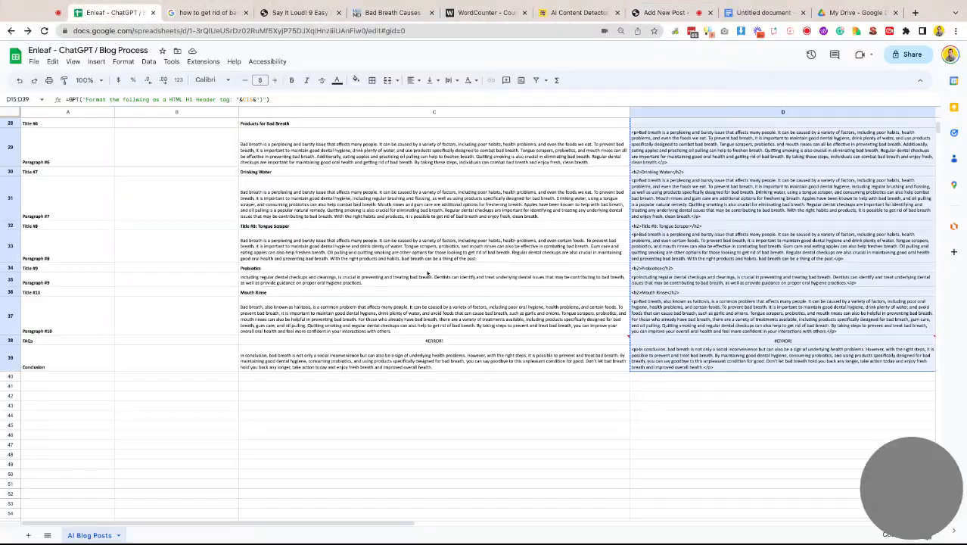
{"action": "left_click", "coordinate": [542, 269]}
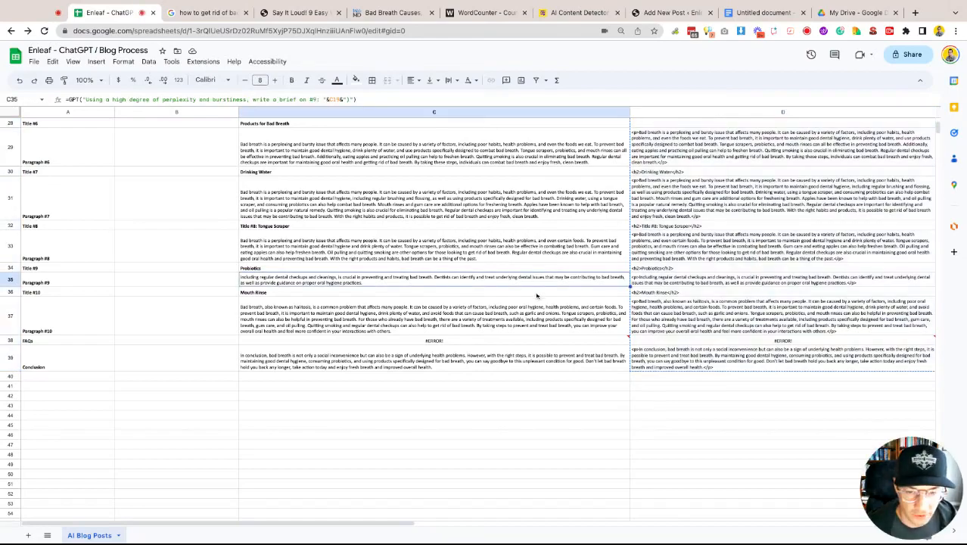
{"action": "scroll", "coordinate": [537, 296], "scroll_direction": "up", "scroll_amount": 2}
{"action": "scroll", "coordinate": [537, 292], "scroll_direction": "up", "scroll_amount": 5}
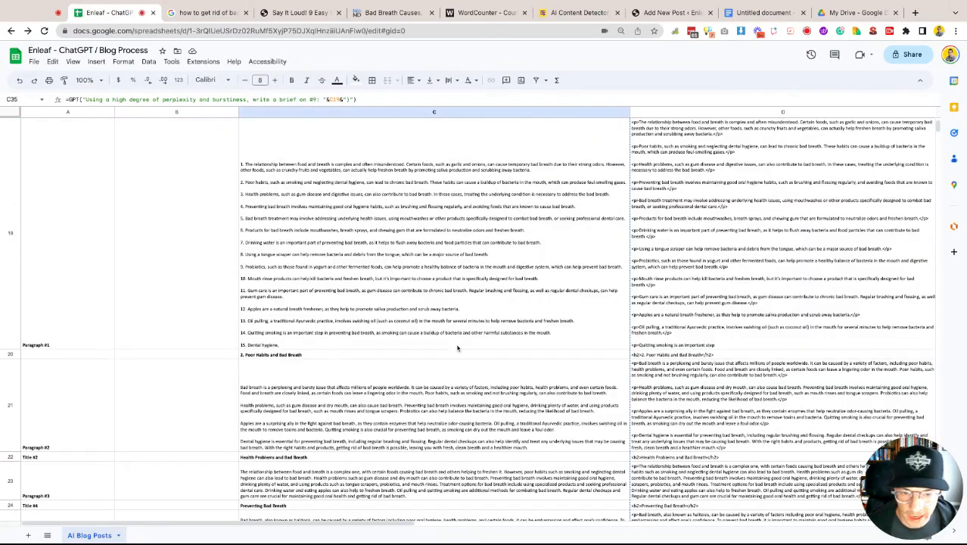
{"action": "double_click", "coordinate": [395, 232]}
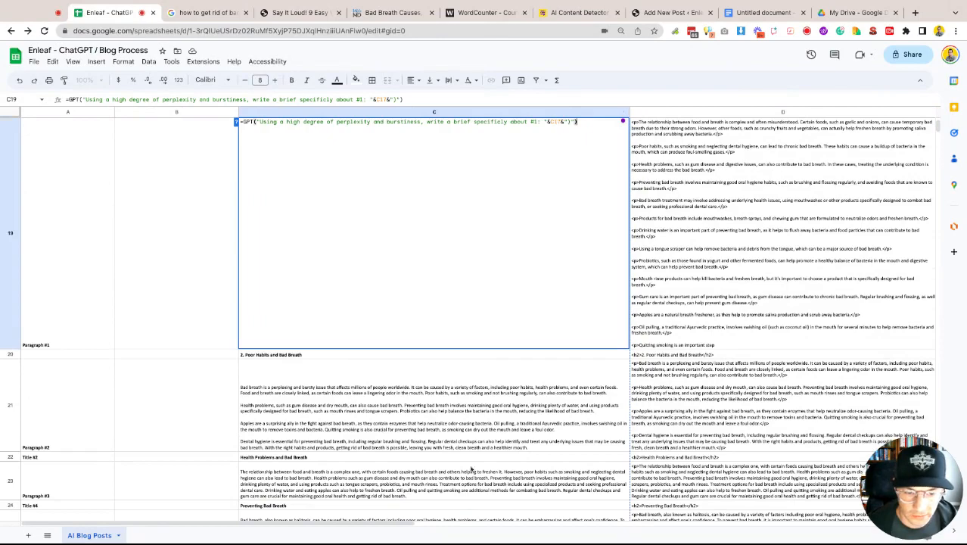
{"action": "left_click", "coordinate": [490, 416]}
{"action": "scroll", "coordinate": [587, 387], "scroll_direction": "up", "scroll_amount": 15}
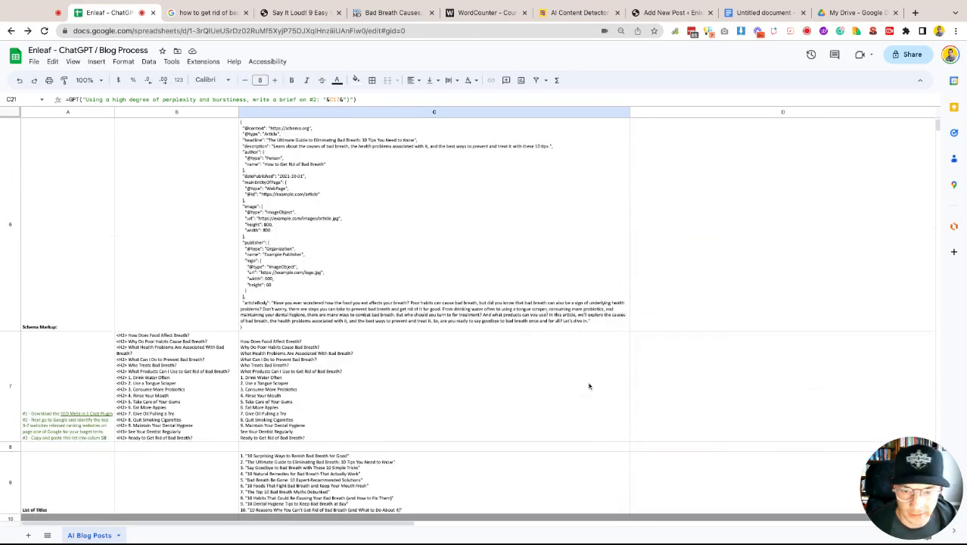